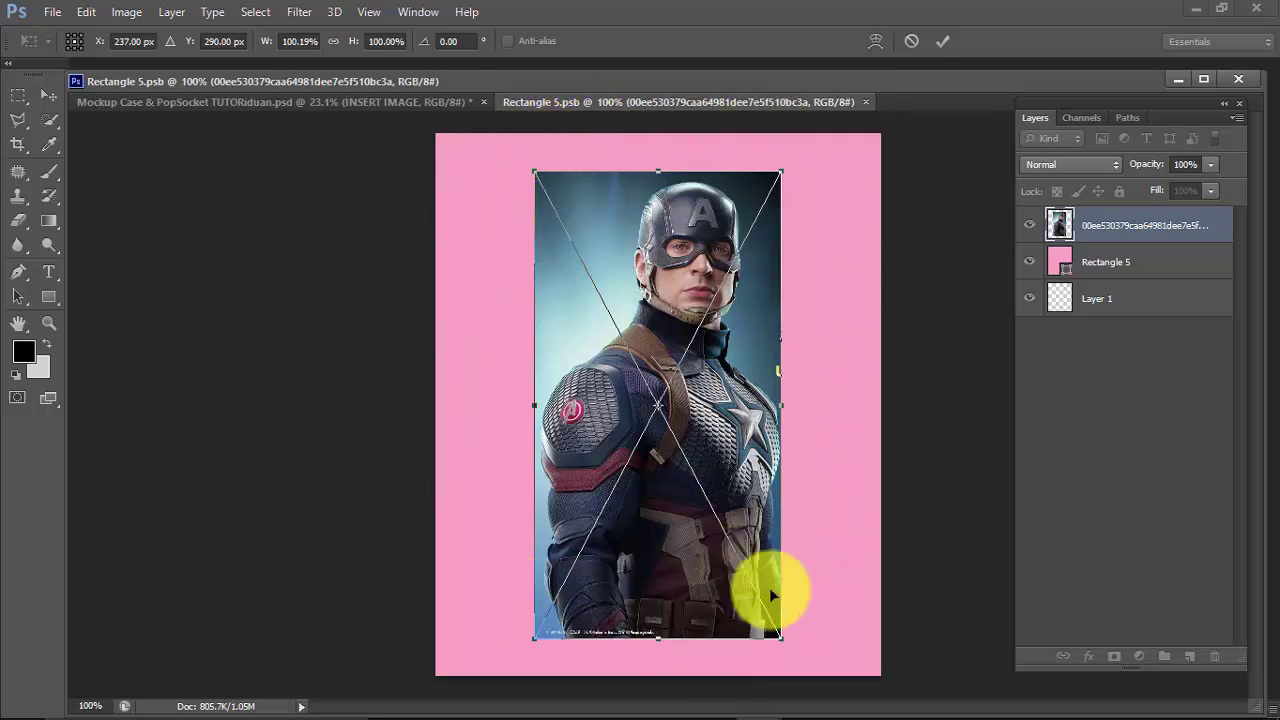
Step: Stretch the Captain America image to fill the pink canvas and save Rectangle 5.psb
{"action": "left_click_drag", "start_coordinate": [781, 637], "coordinate": [802, 668]}
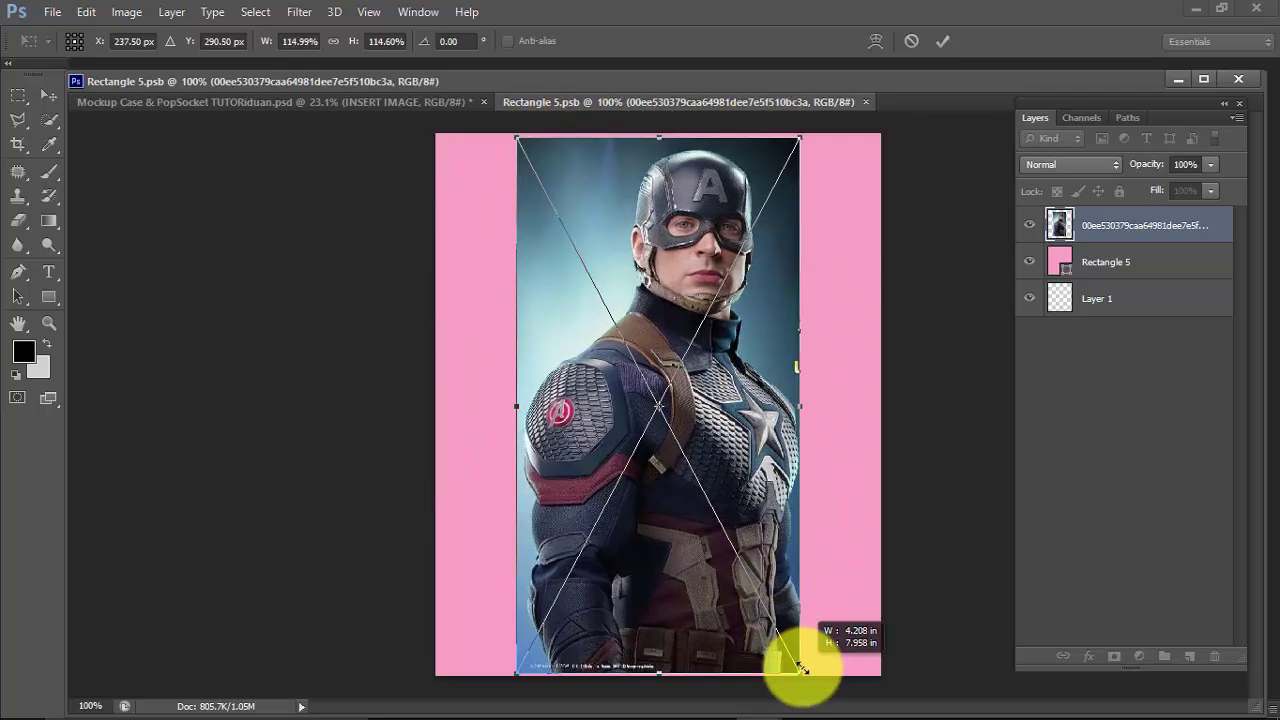
{"action": "left_click_drag", "start_coordinate": [799, 406], "coordinate": [880, 406]}
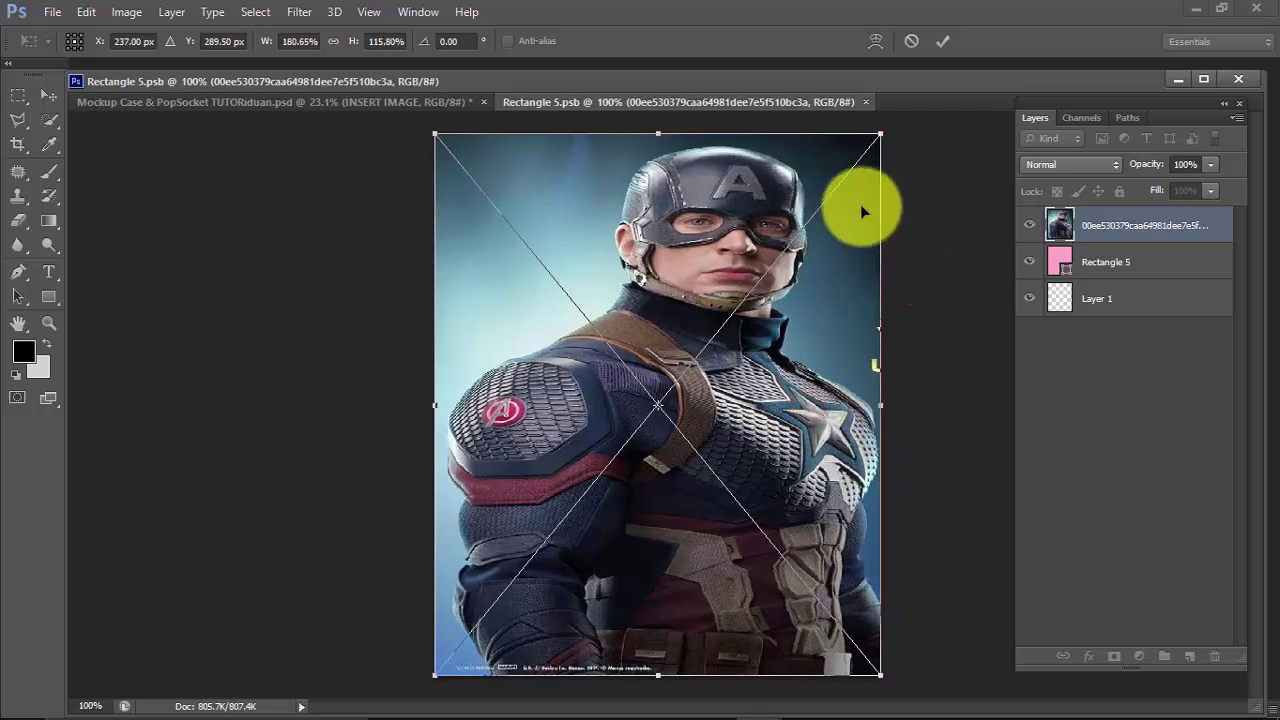
{"action": "left_click", "coordinate": [942, 41]}
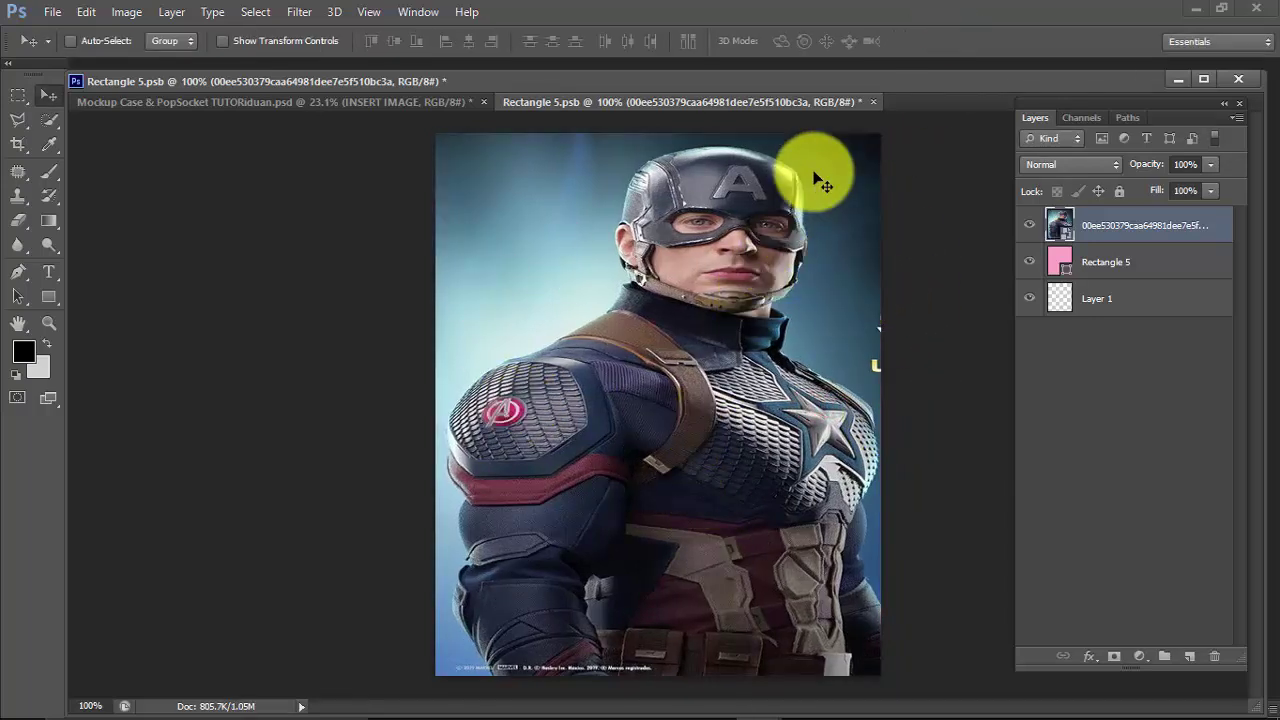
{"action": "key", "text": "ctrl+Tab"}
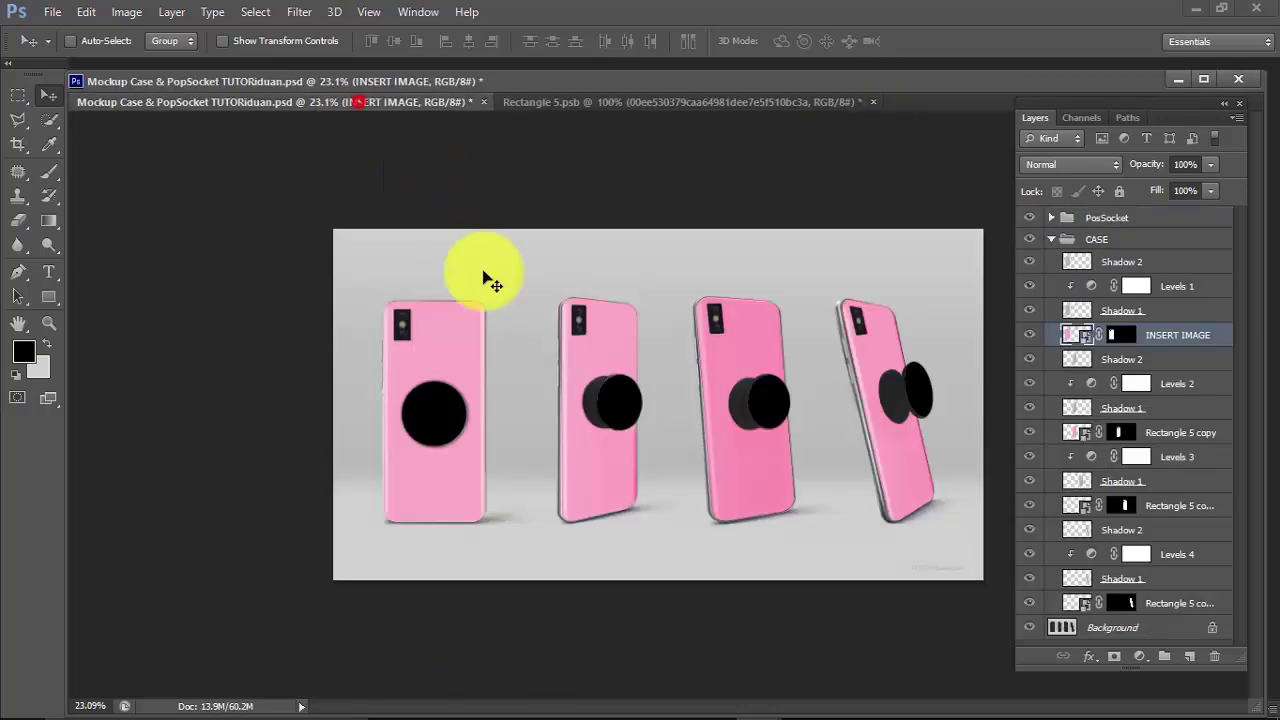
{"action": "left_click", "coordinate": [670, 102]}
{"action": "left_click", "coordinate": [872, 102]}
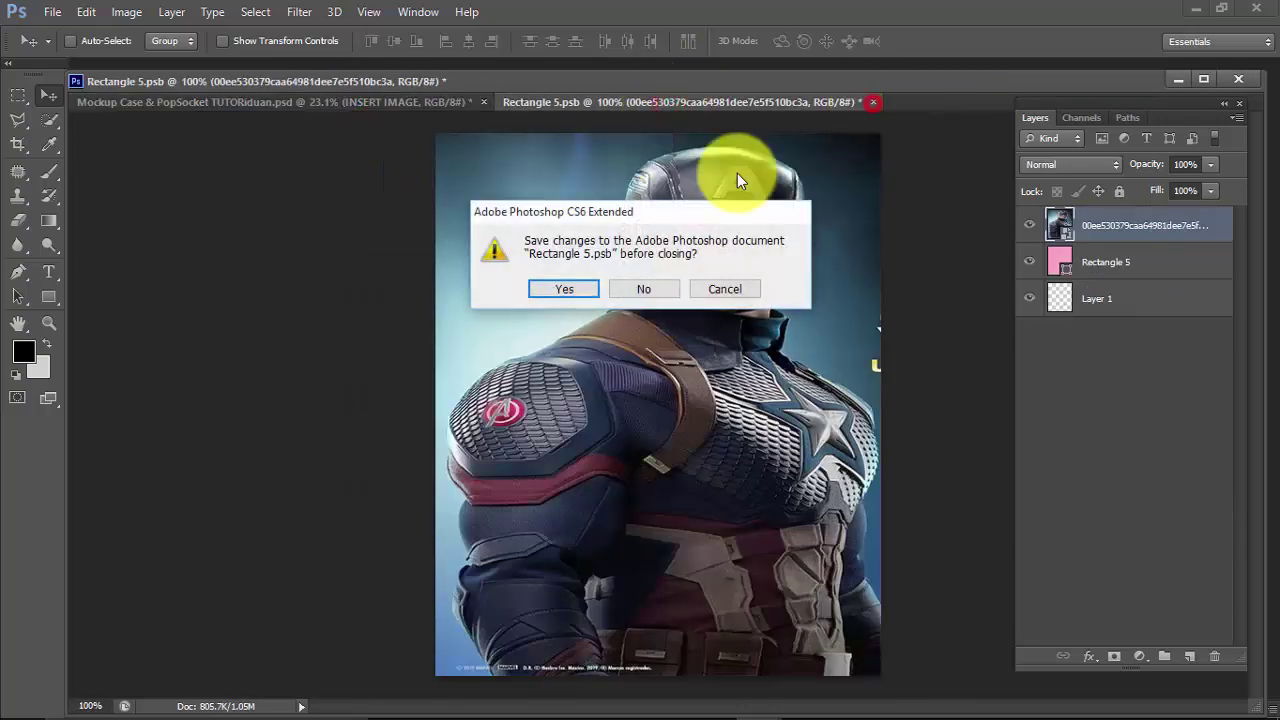
{"action": "left_click", "coordinate": [566, 289]}
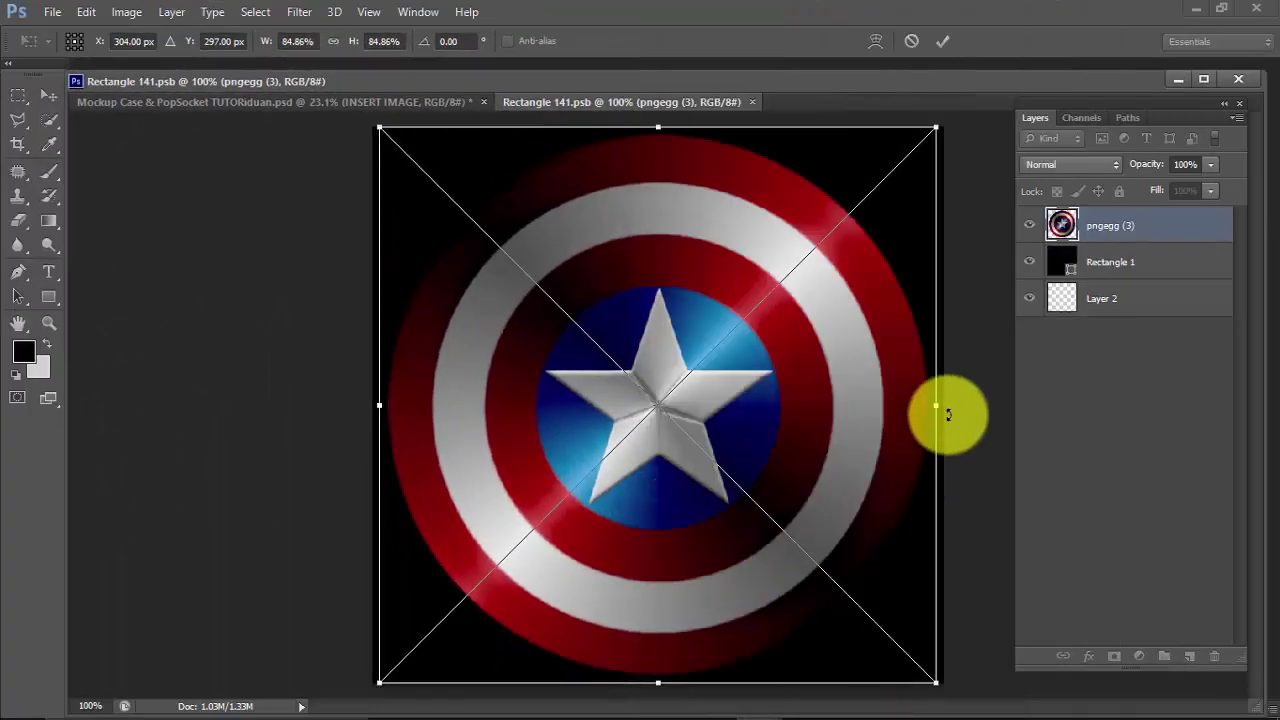
Step: Enlarge the shield slightly from its centre and save Rectangle 141.psb back into the mockup
{"action": "left_click_drag", "start_coordinate": [936, 681], "coordinate": [943, 689]}
{"action": "left_click", "coordinate": [943, 44]}
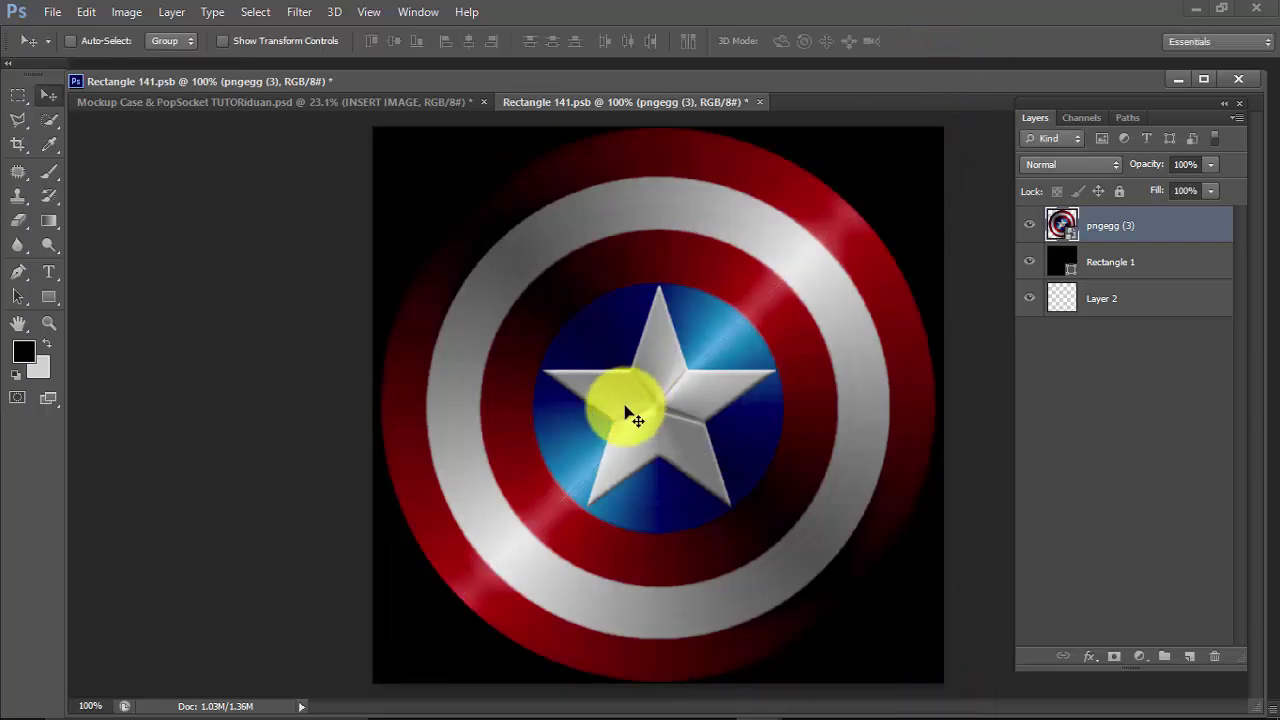
{"action": "left_click", "coordinate": [759, 101]}
{"action": "left_click", "coordinate": [558, 289]}
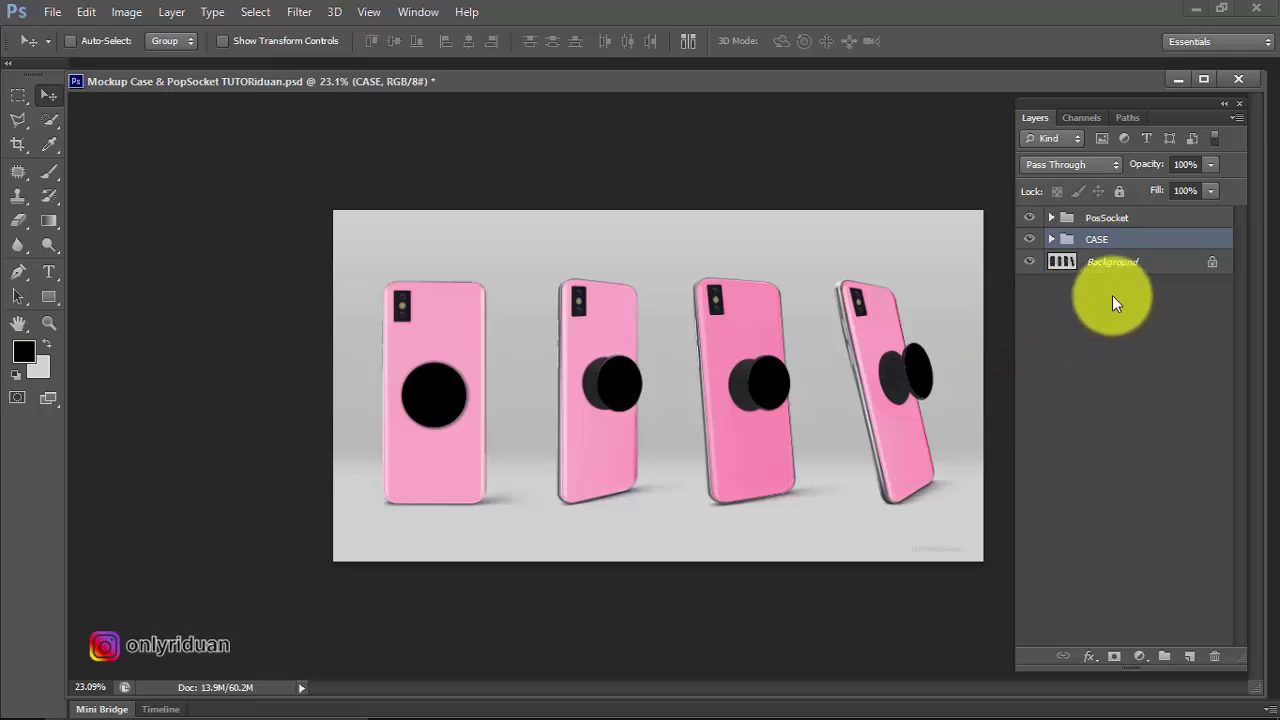
{"action": "left_click", "coordinate": [1128, 272]}
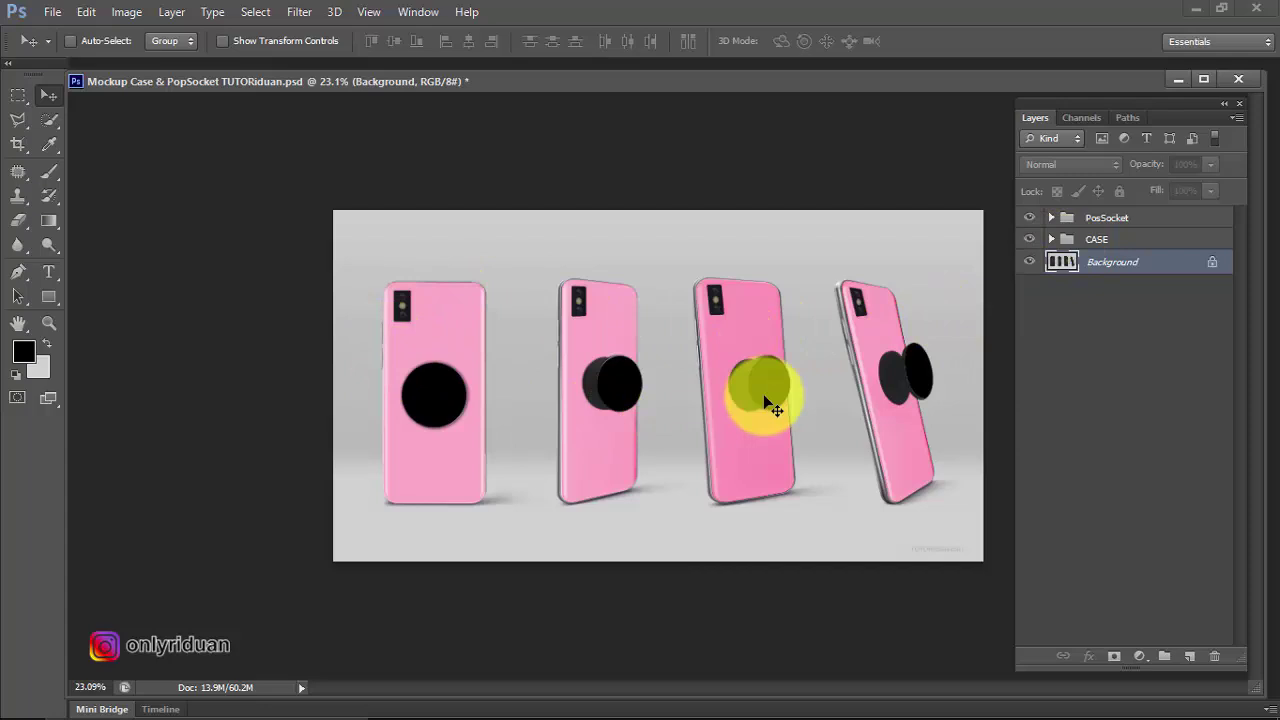
{"action": "left_click", "coordinate": [1051, 239]}
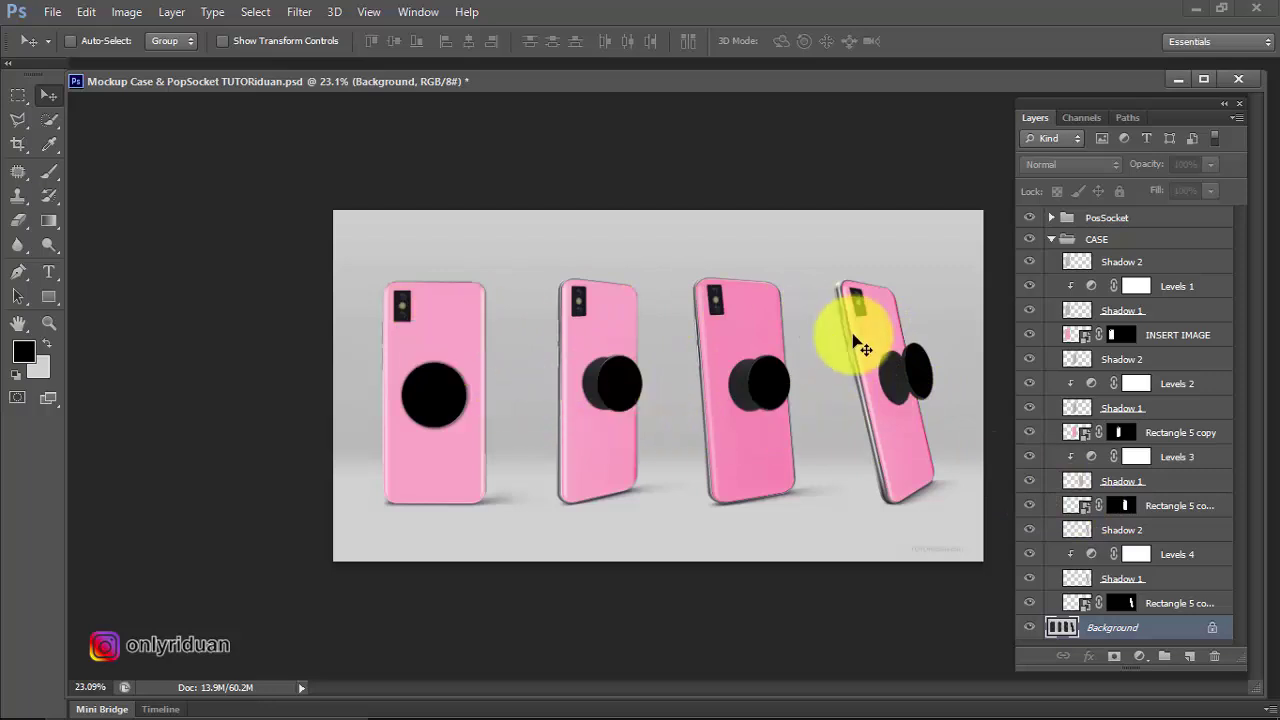
{"action": "left_click", "coordinate": [1051, 239]}
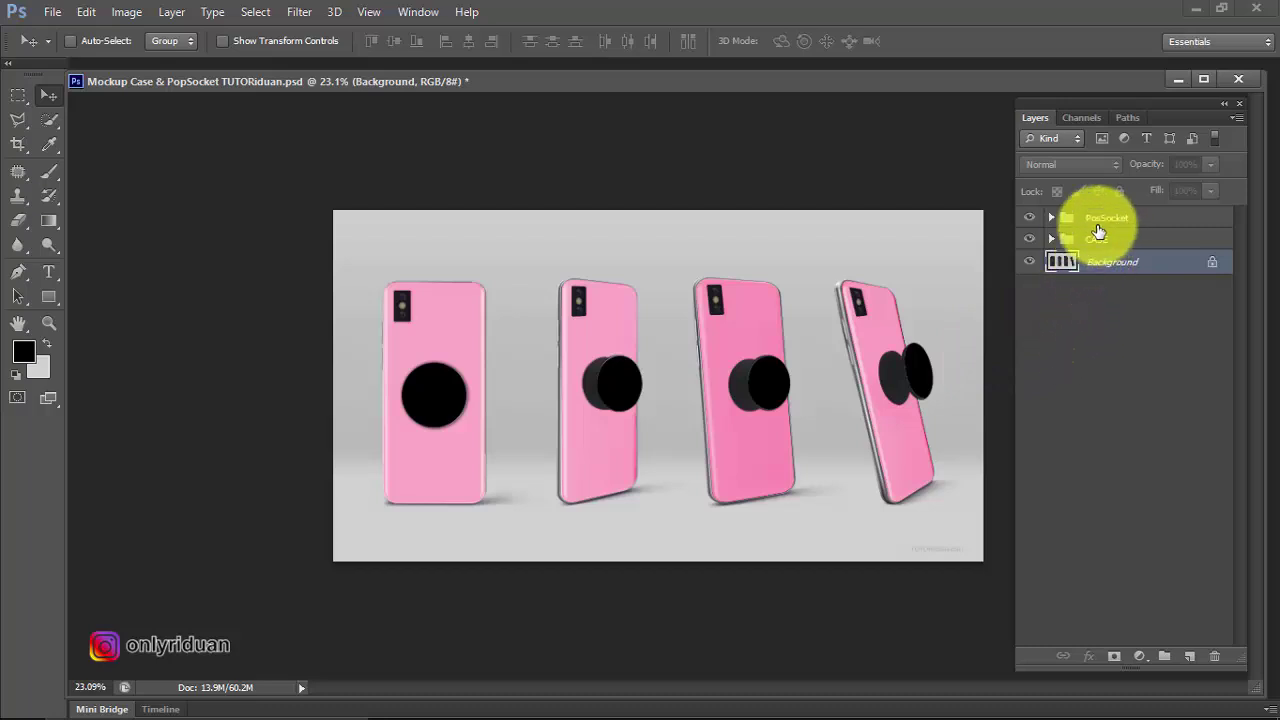
{"action": "left_click", "coordinate": [1052, 217]}
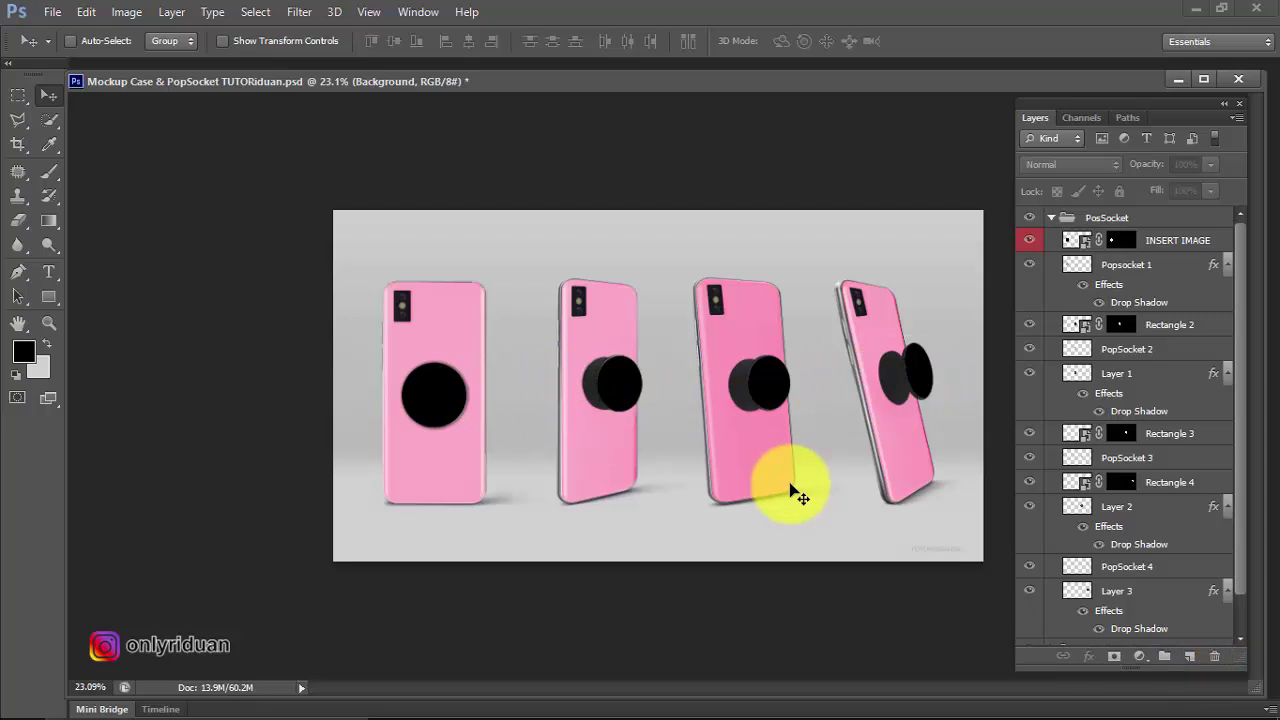
{"action": "left_click", "coordinate": [1053, 218]}
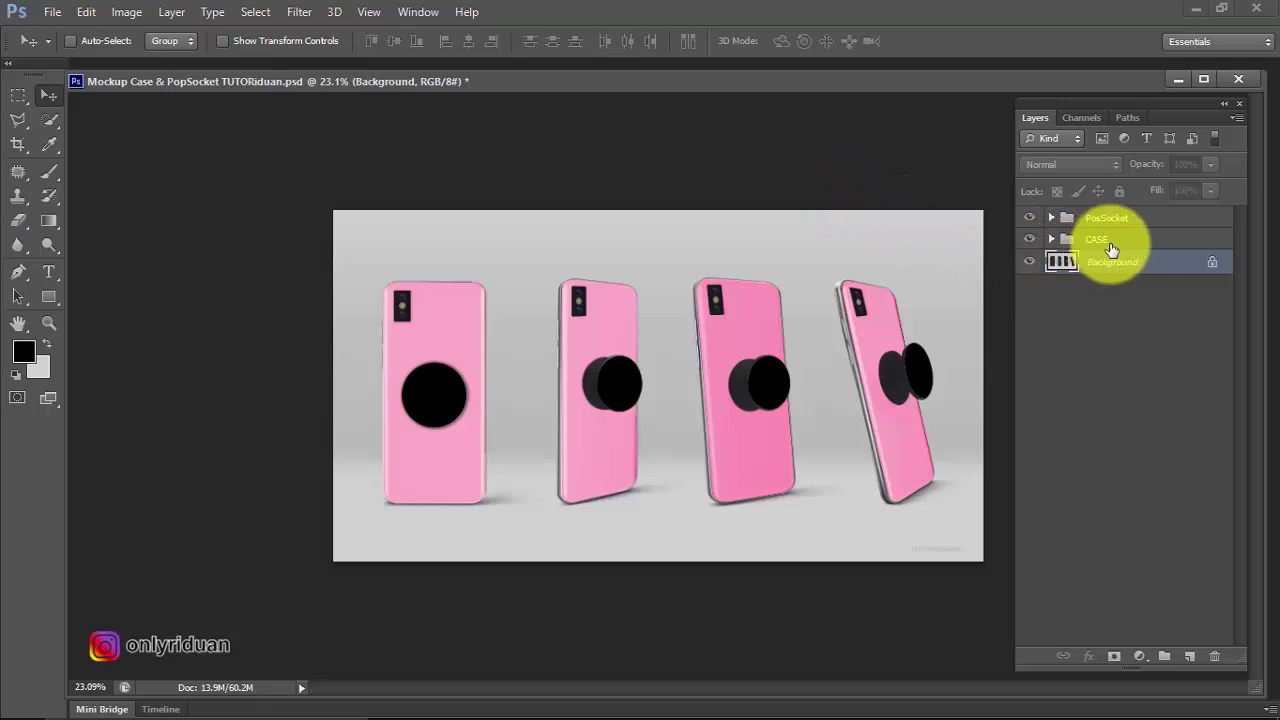
Step: Open the INSERT IMAGE smart object in the CASE group as Rectangle 5.psb
{"action": "left_click", "coordinate": [1051, 240]}
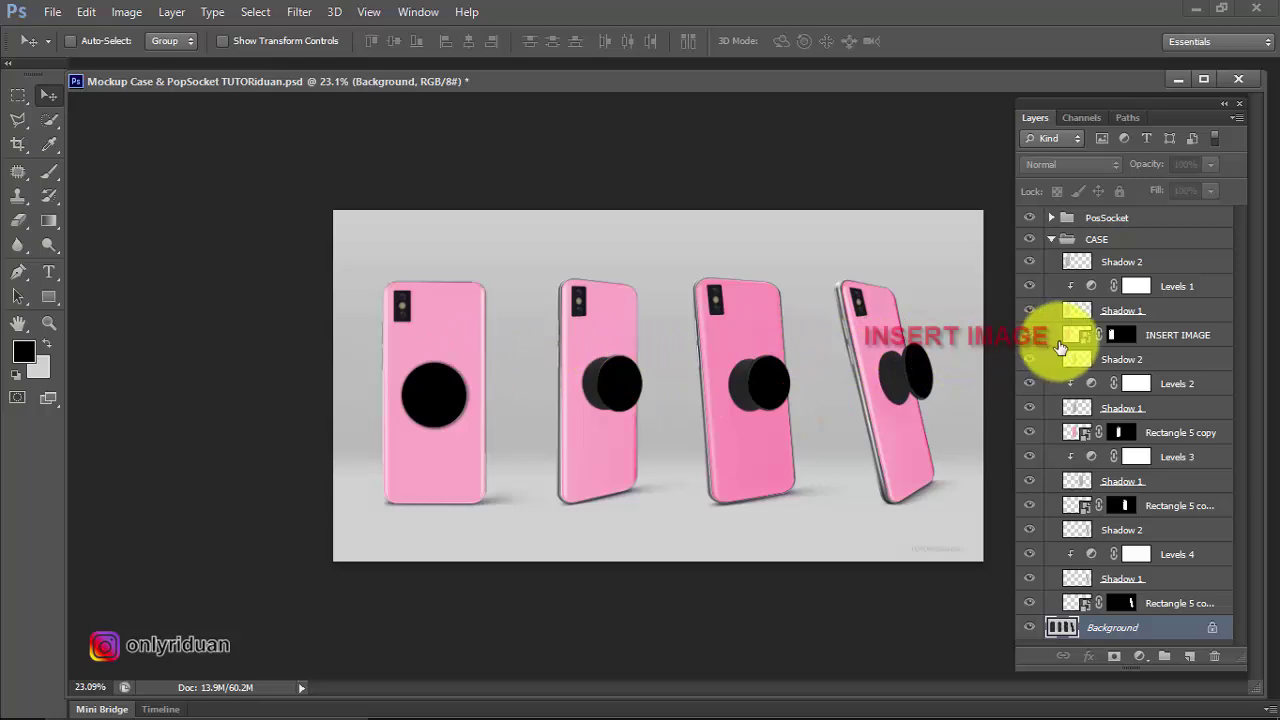
{"action": "left_click", "coordinate": [1186, 339]}
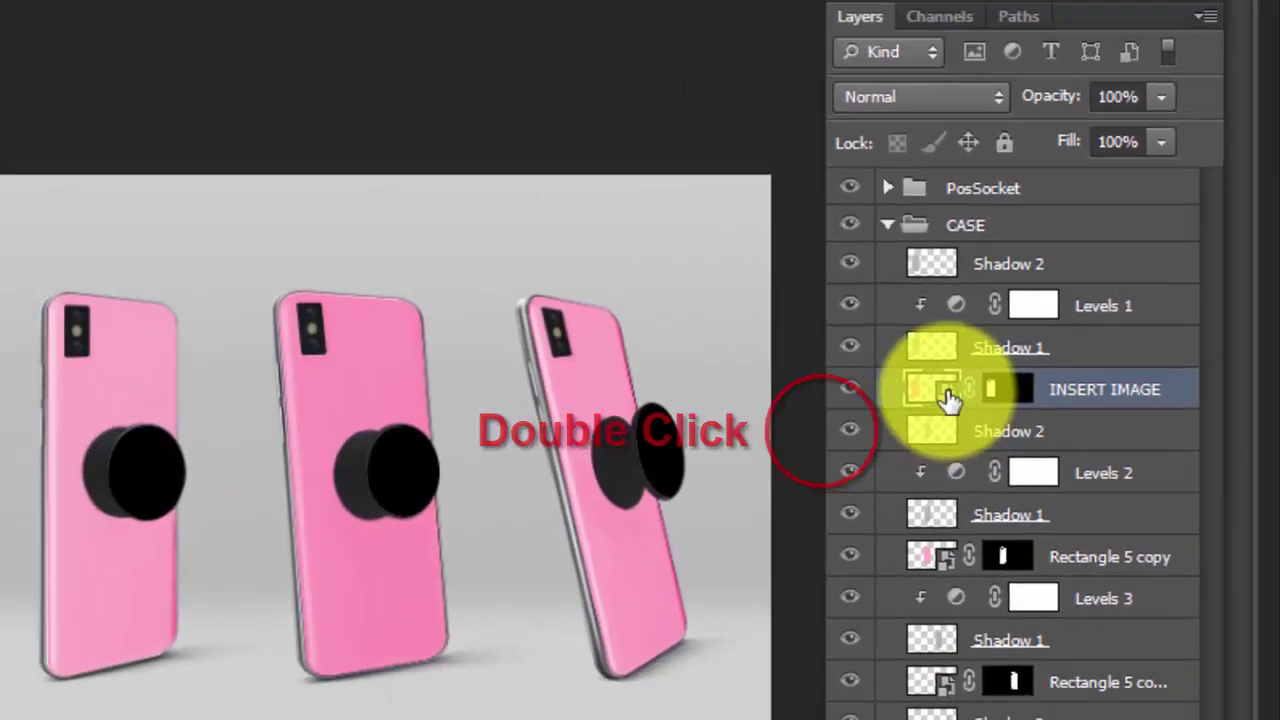
{"action": "double_click", "coordinate": [836, 438]}
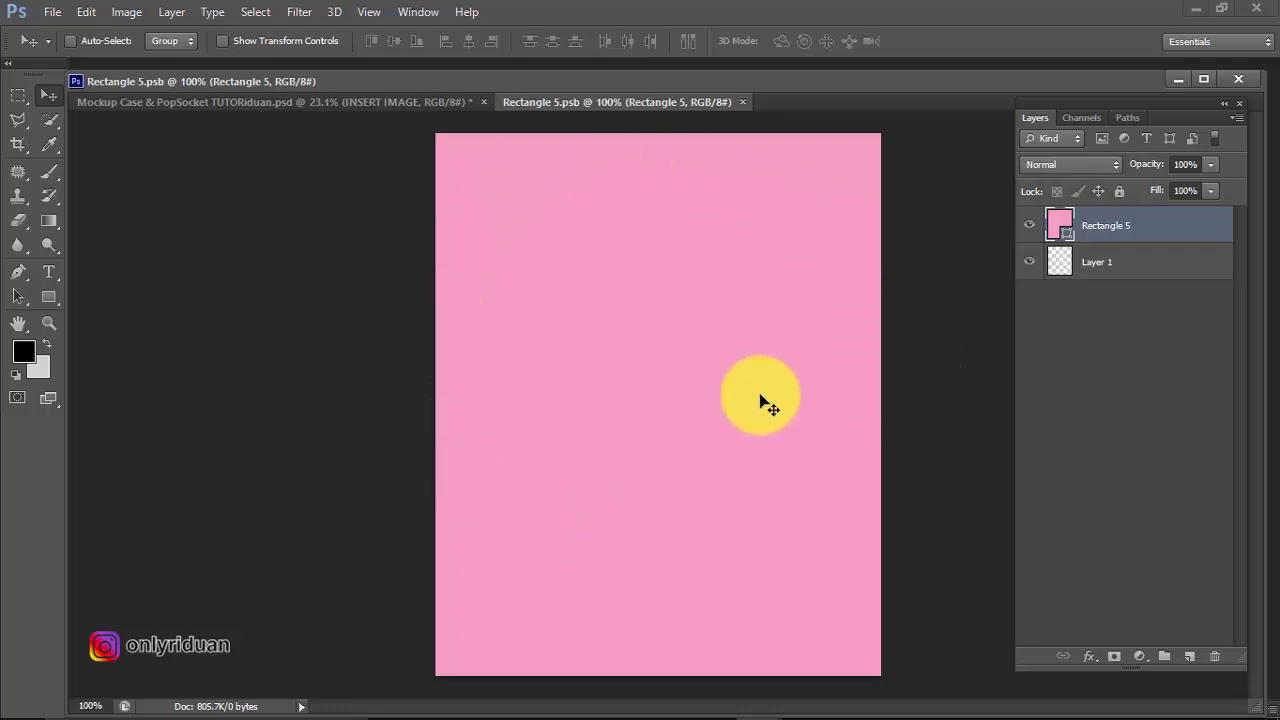
Step: Place the first Captain America image from the Case PosSocket folder onto the pink artwork
{"action": "left_click", "coordinate": [55, 13]}
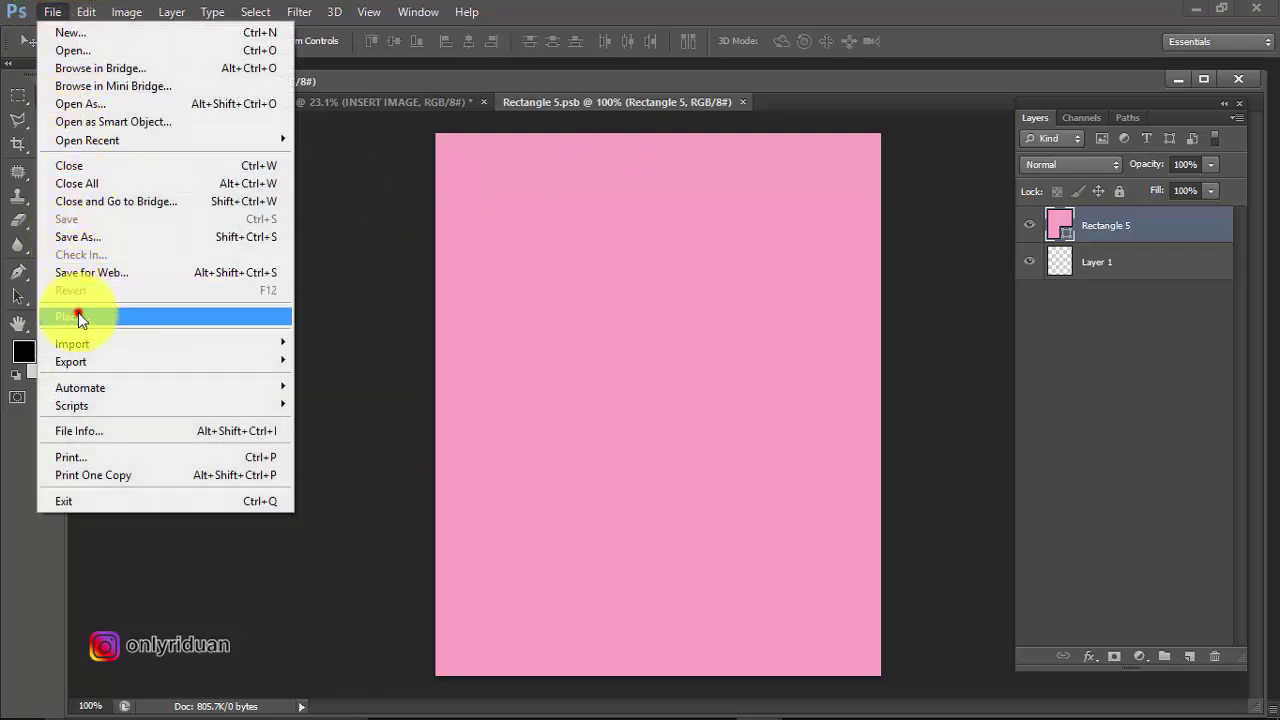
{"action": "left_click", "coordinate": [78, 316]}
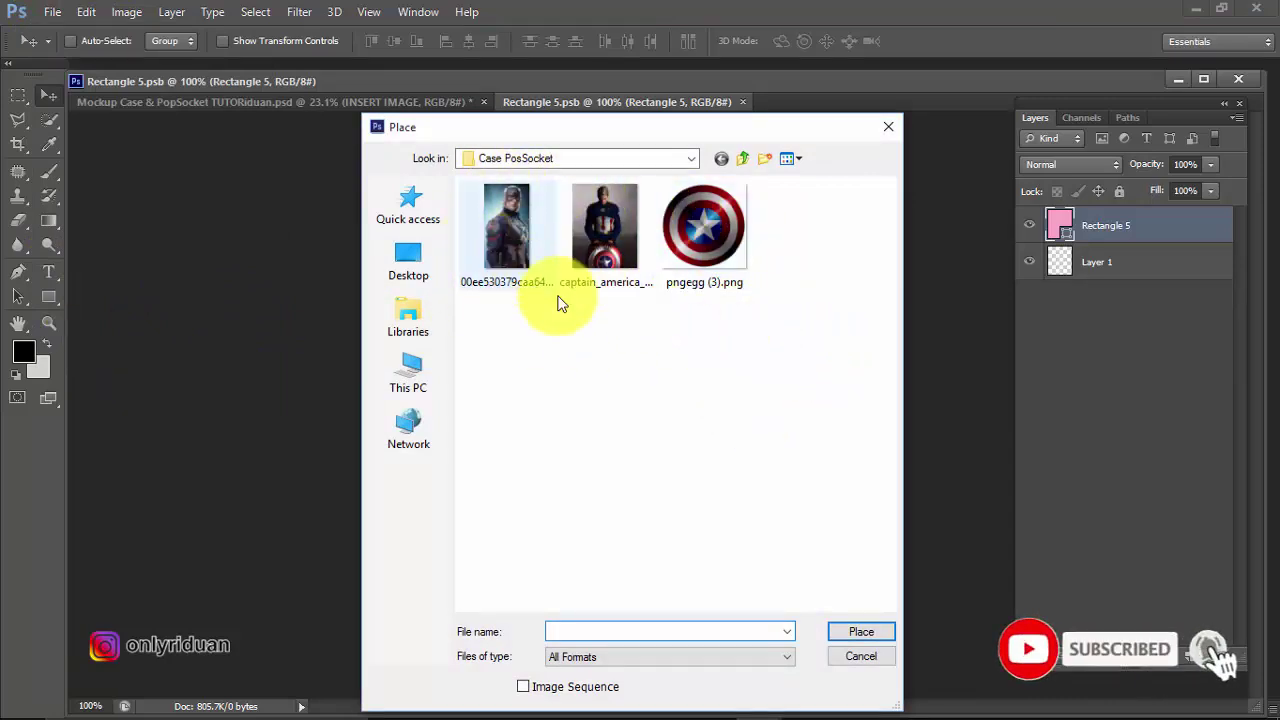
{"action": "left_click", "coordinate": [517, 232]}
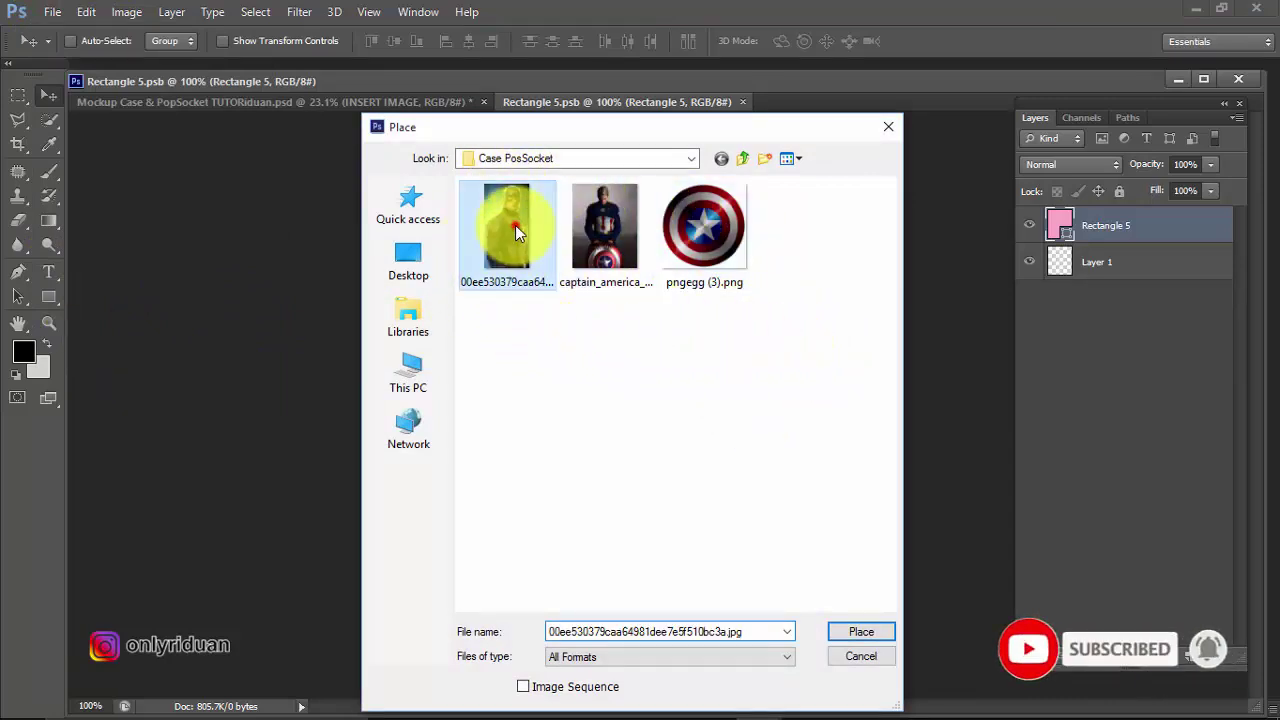
{"action": "left_click", "coordinate": [866, 632]}
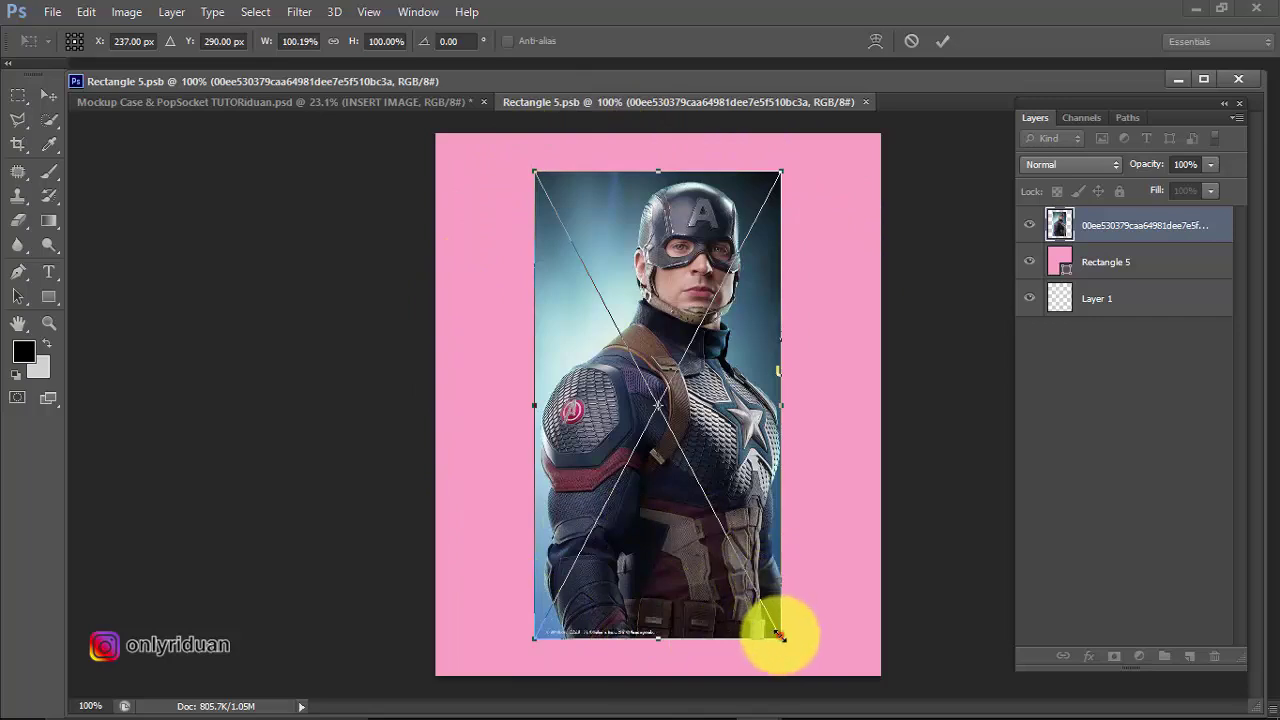
Step: Scale the Captain America photo to about 180% width so it covers the pink canvas
{"action": "left_click_drag", "start_coordinate": [781, 636], "coordinate": [803, 671]}
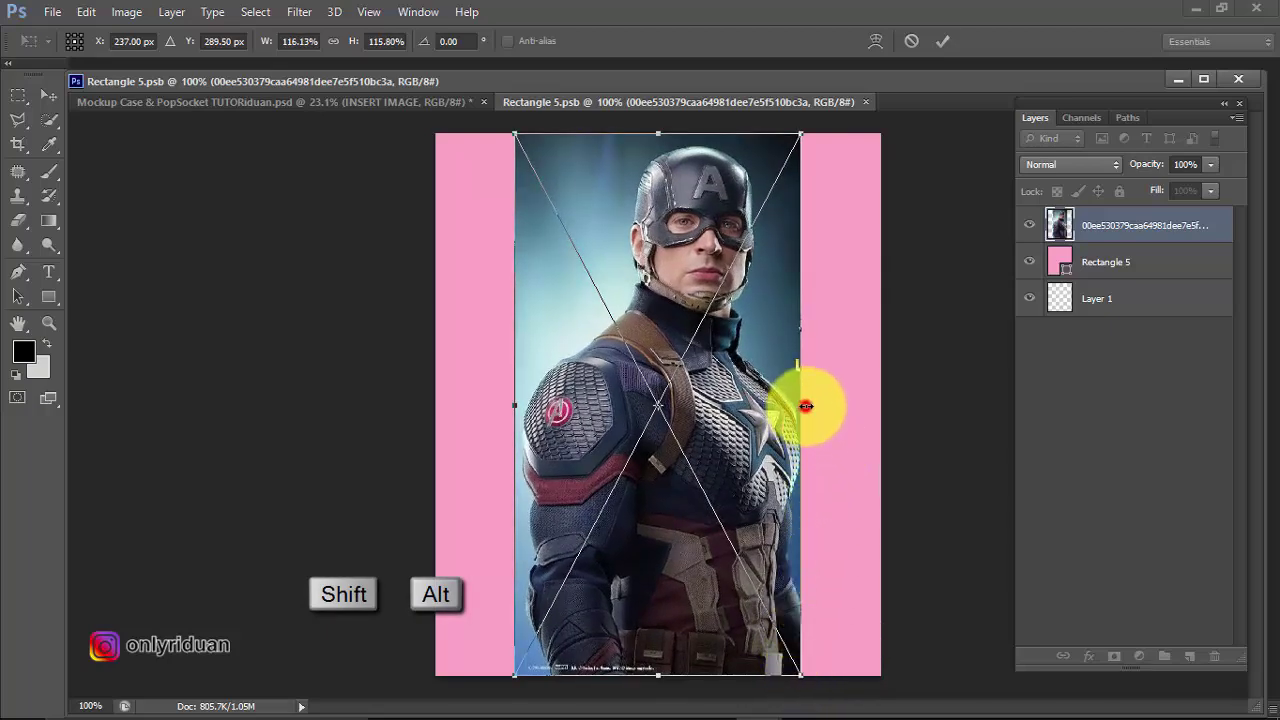
{"action": "left_click_drag", "start_coordinate": [806, 406], "coordinate": [882, 417]}
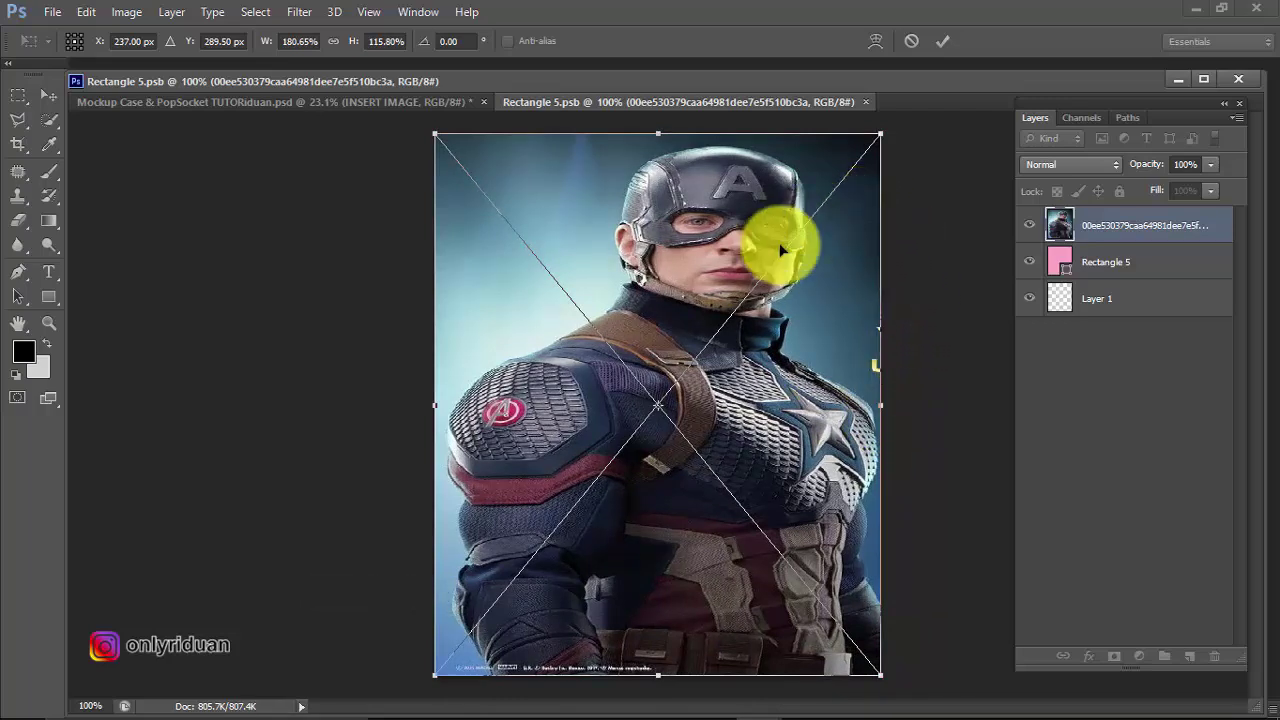
{"action": "left_click", "coordinate": [943, 41]}
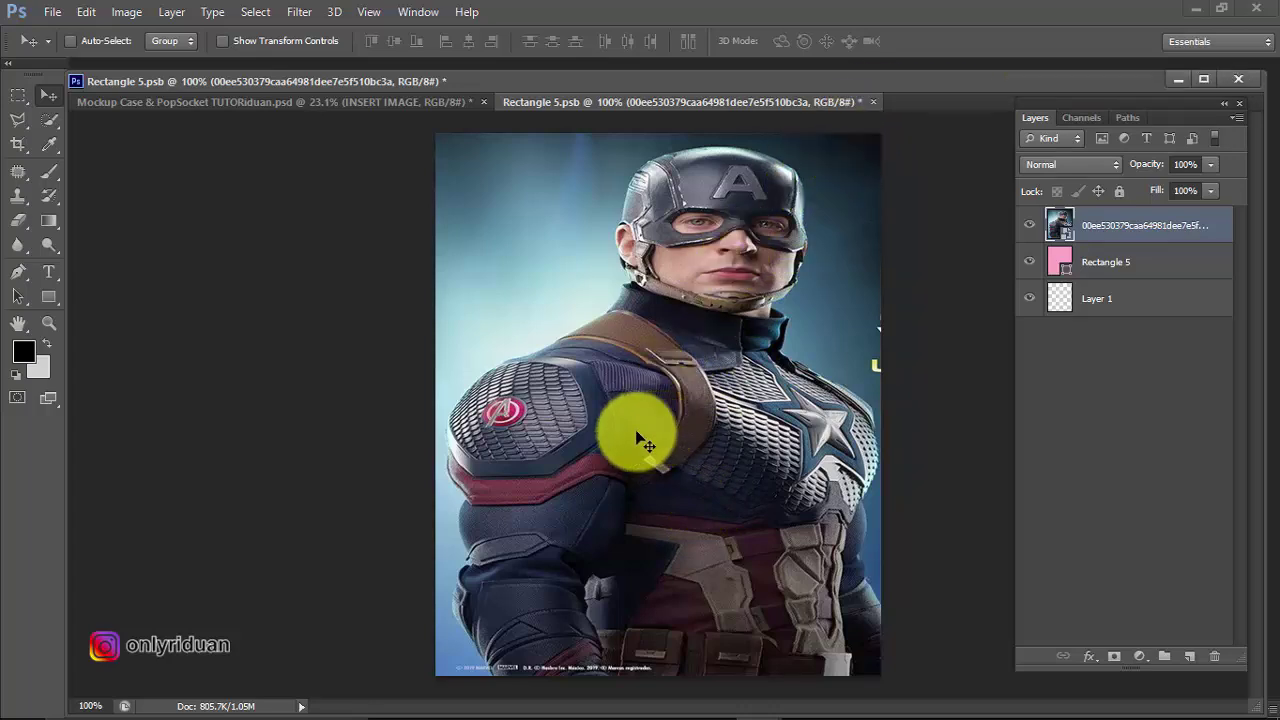
Step: Close Rectangle 5.psb with its changes saved, showing Captain America on all four cases
{"action": "left_click", "coordinate": [358, 104]}
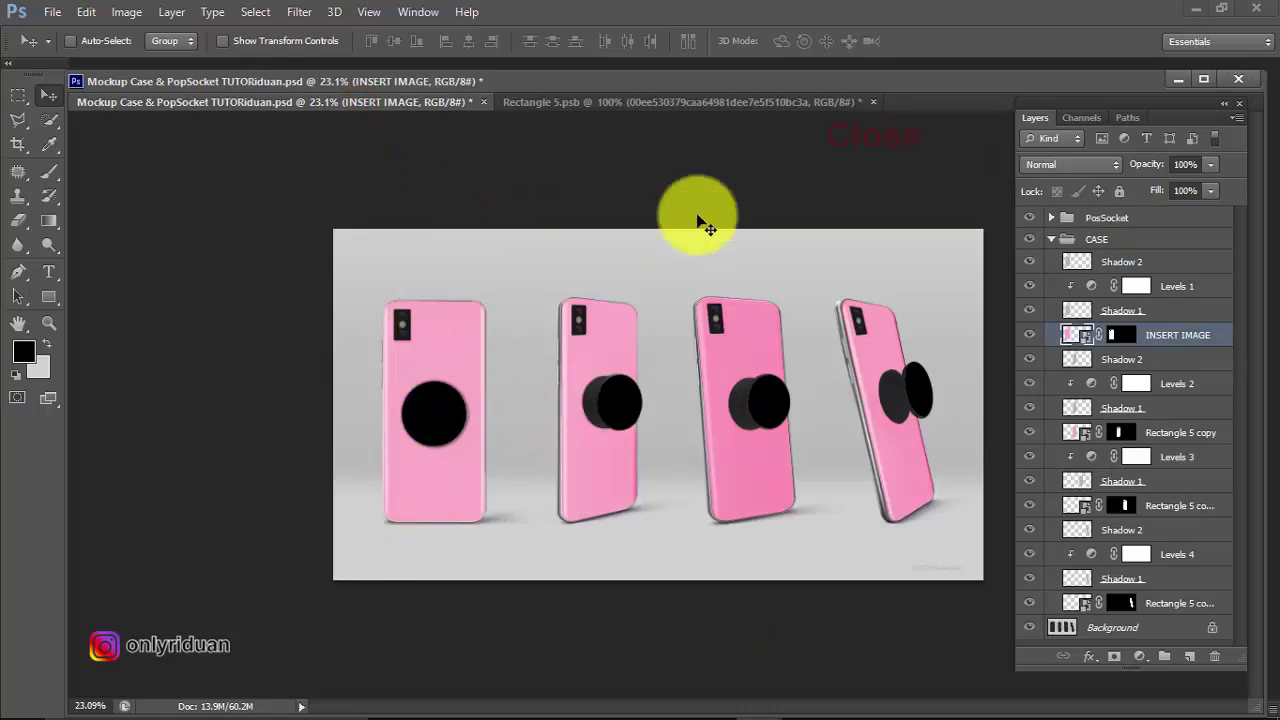
{"action": "left_click", "coordinate": [670, 102]}
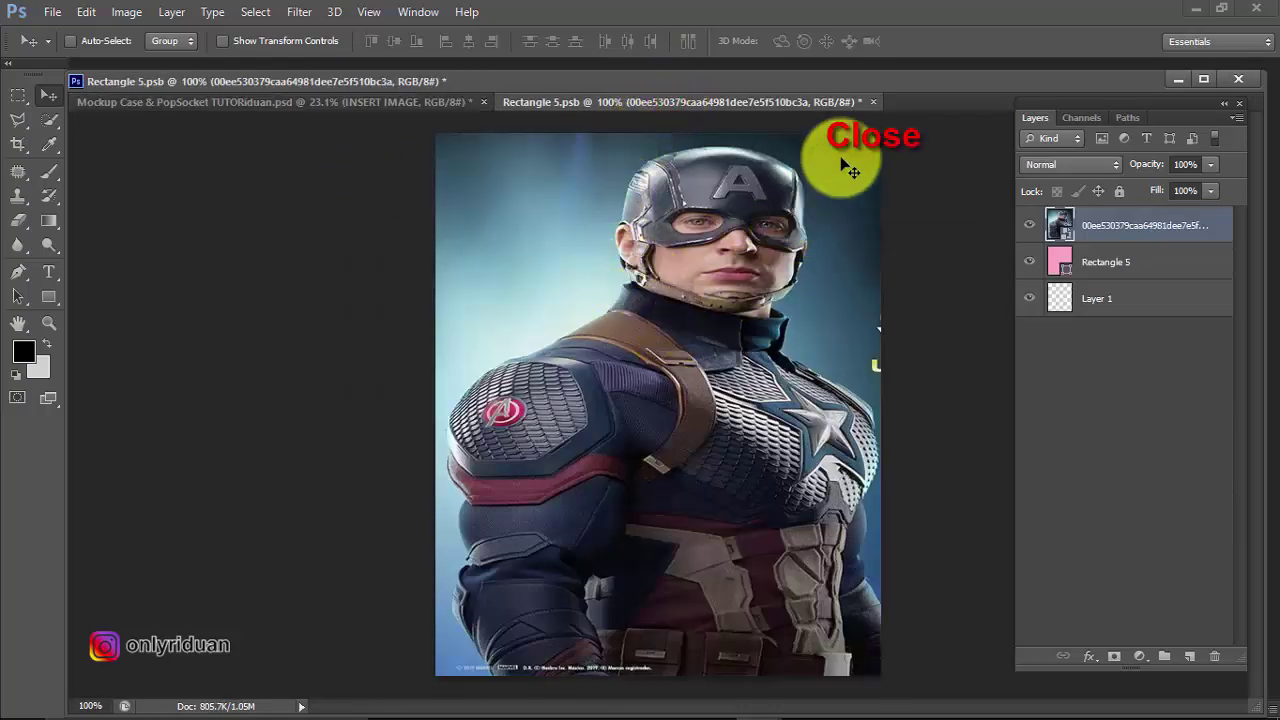
{"action": "left_click", "coordinate": [873, 103]}
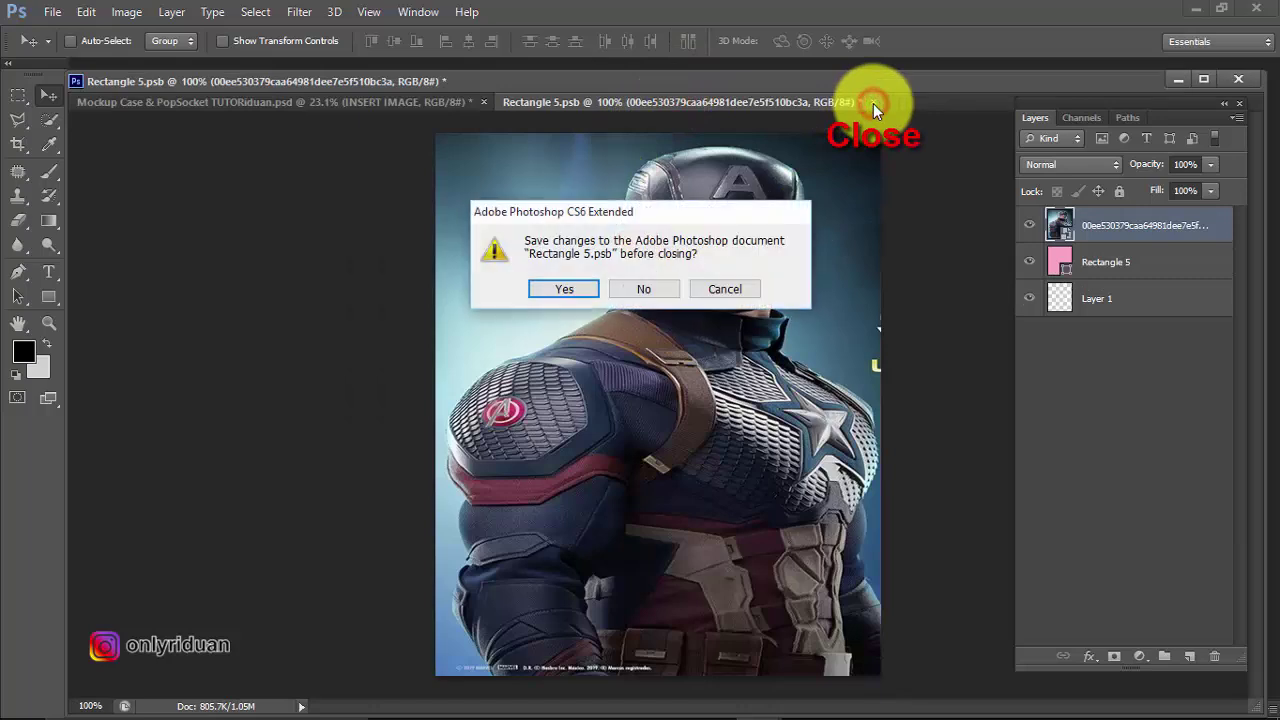
{"action": "left_click", "coordinate": [572, 290]}
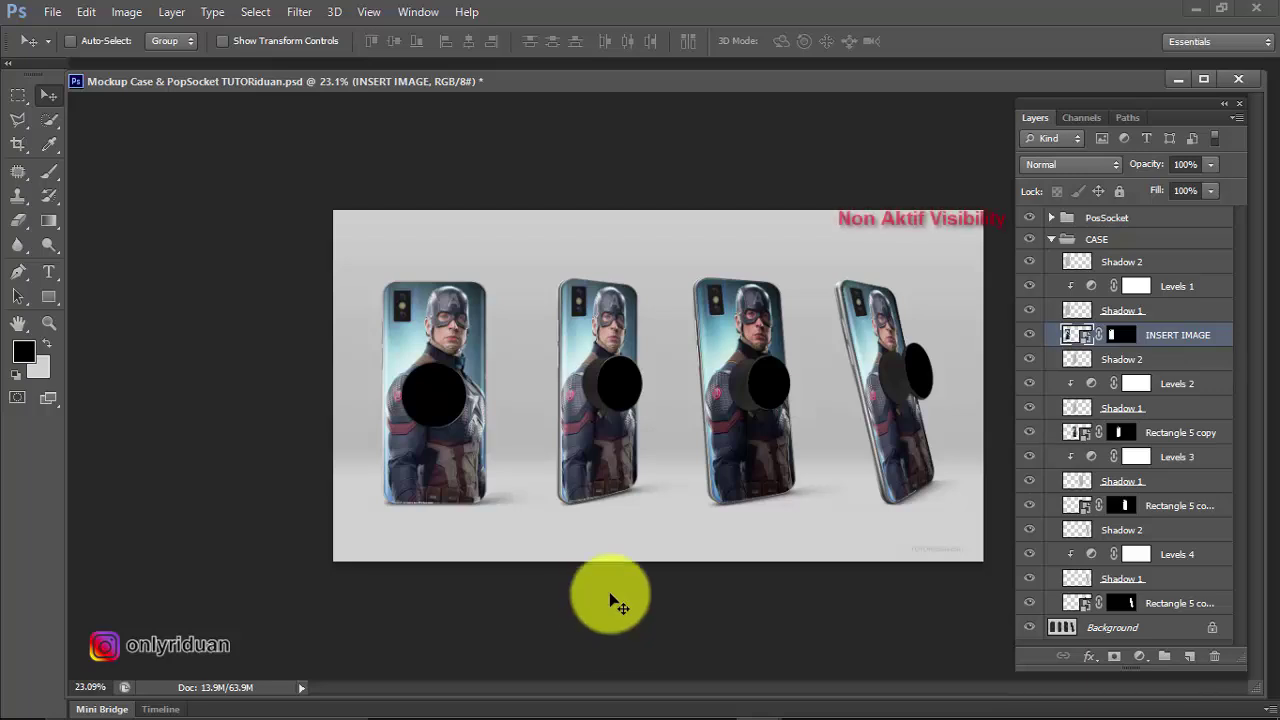
Step: Collapse the CASE group, leaving the PosSocket group visible with its black PopSockets
{"action": "left_click", "coordinate": [1030, 218]}
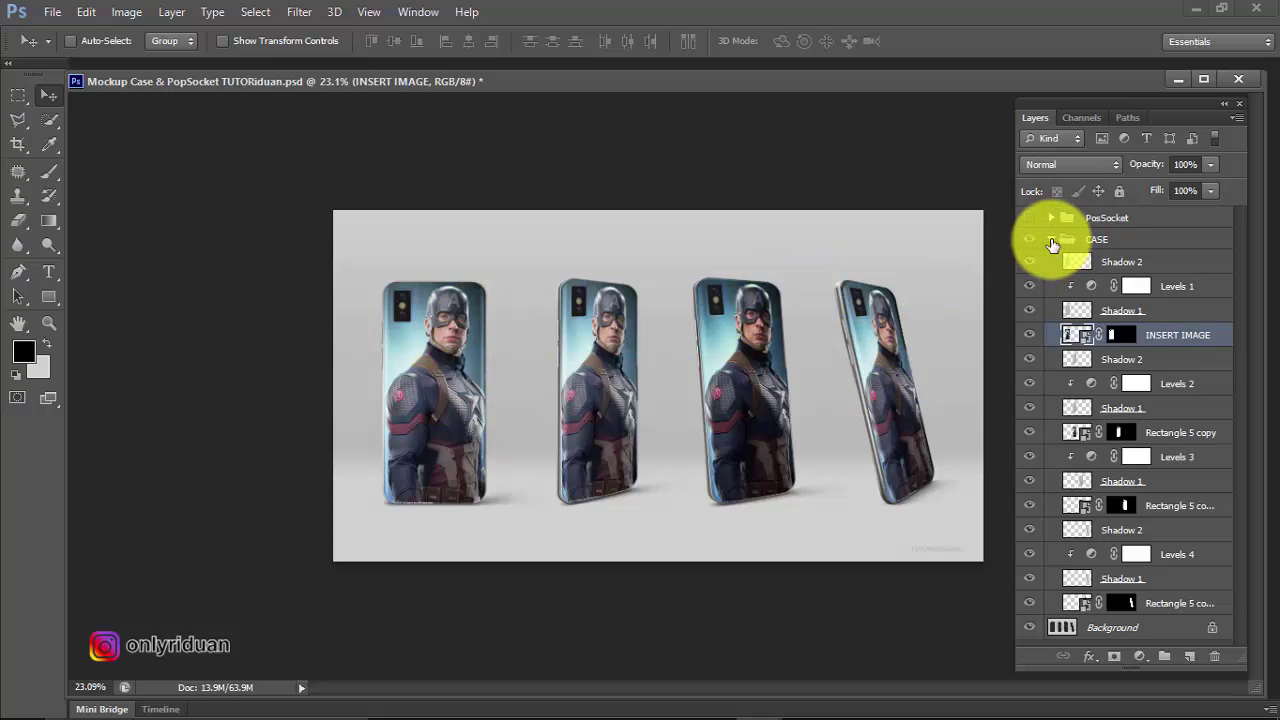
{"action": "left_click", "coordinate": [1051, 241]}
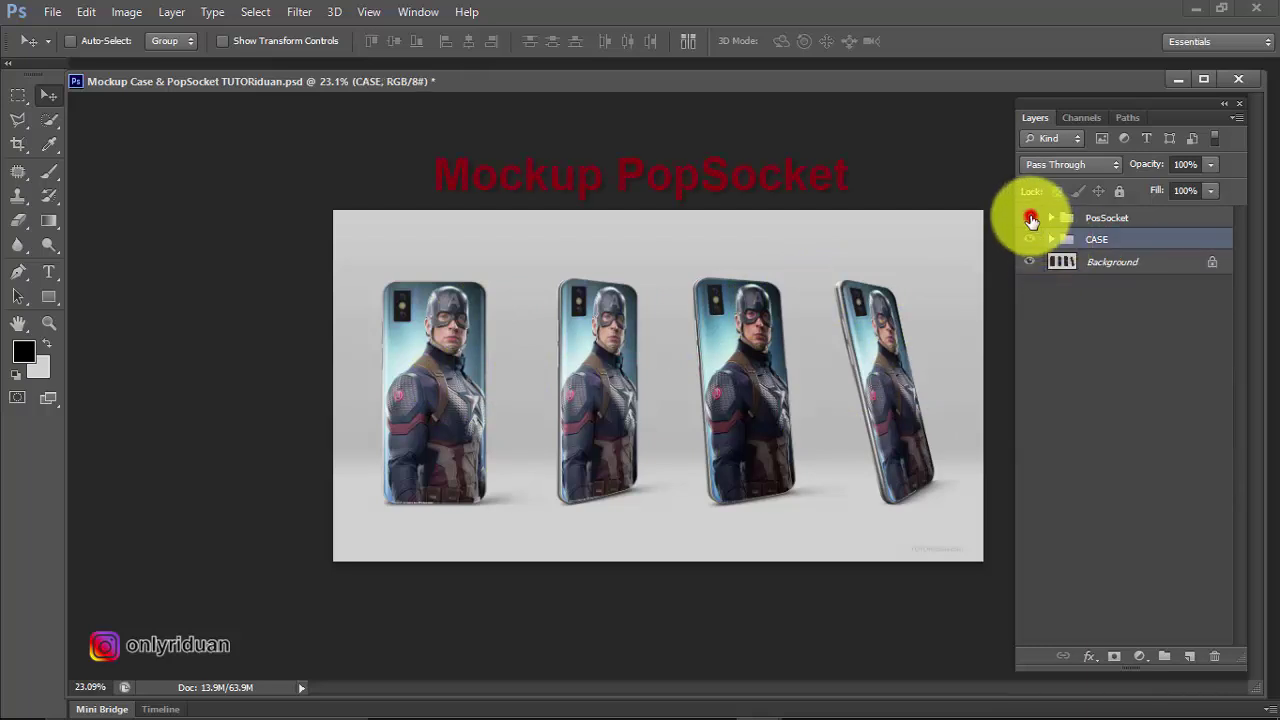
{"action": "left_click", "coordinate": [1031, 219]}
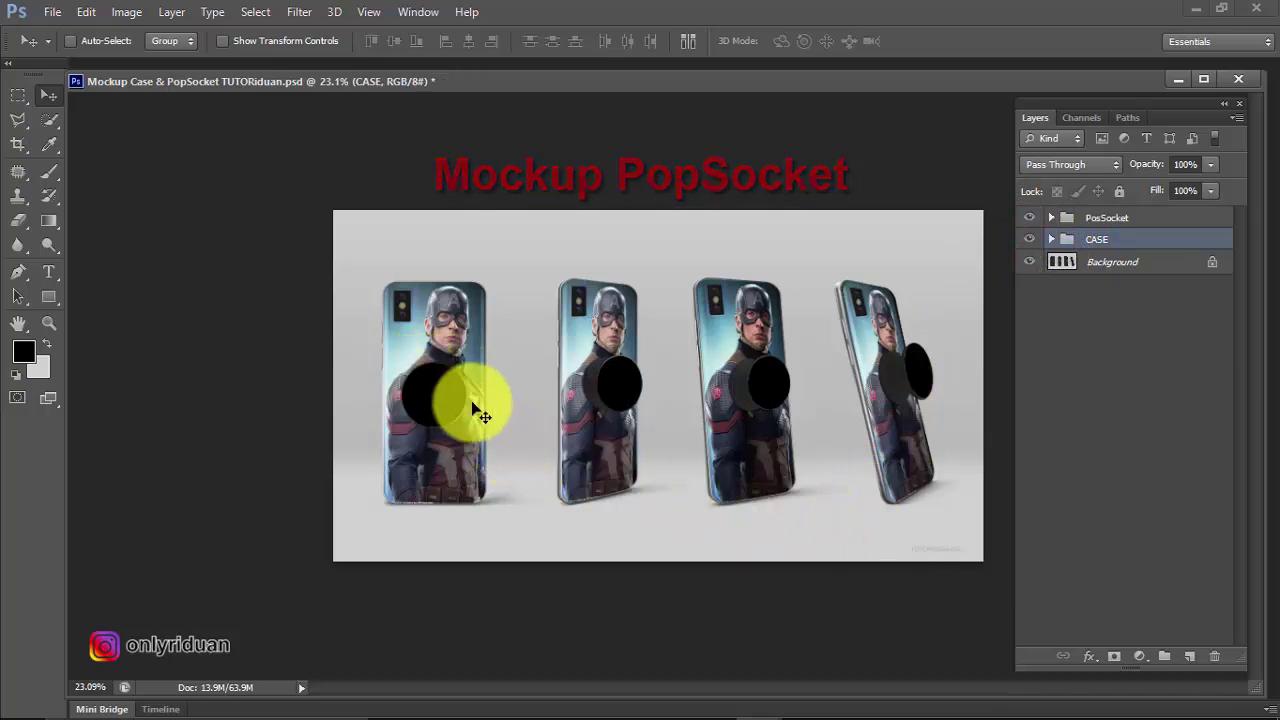
Step: Open the PopSocket INSERT IMAGE smart object and place pngegg (3).png into it
{"action": "left_click", "coordinate": [1052, 218]}
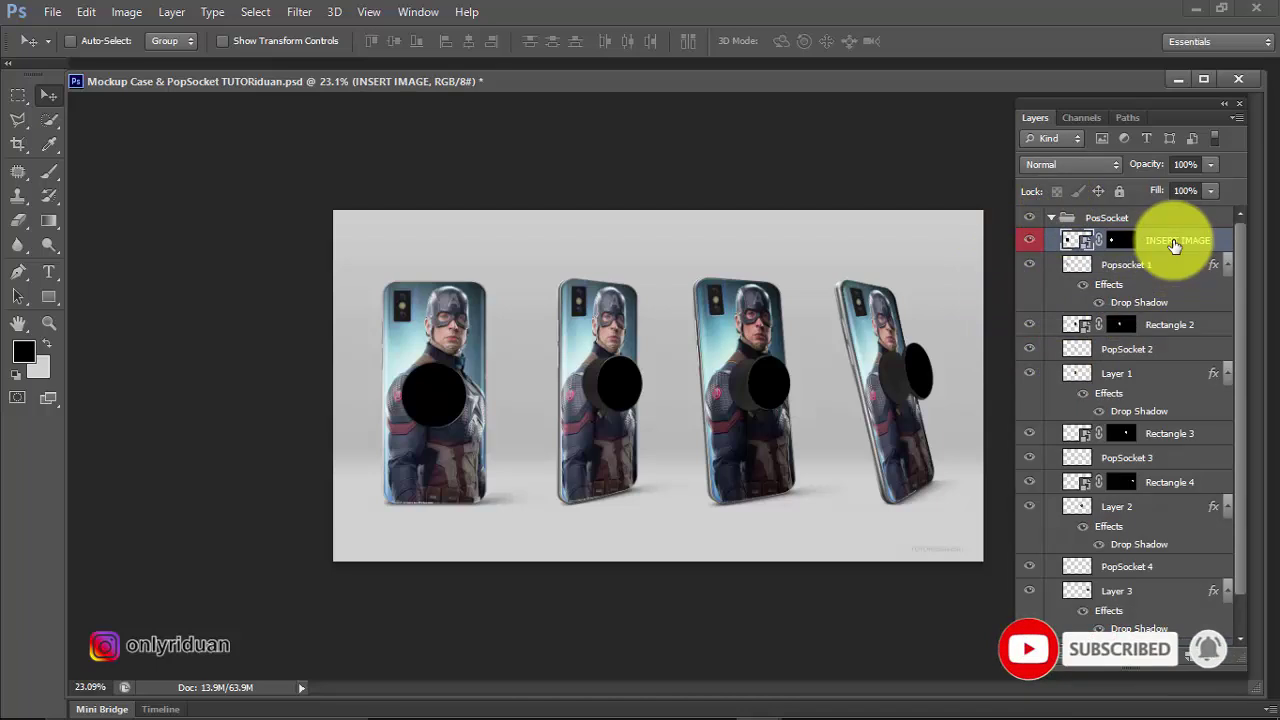
{"action": "double_click", "coordinate": [1086, 243]}
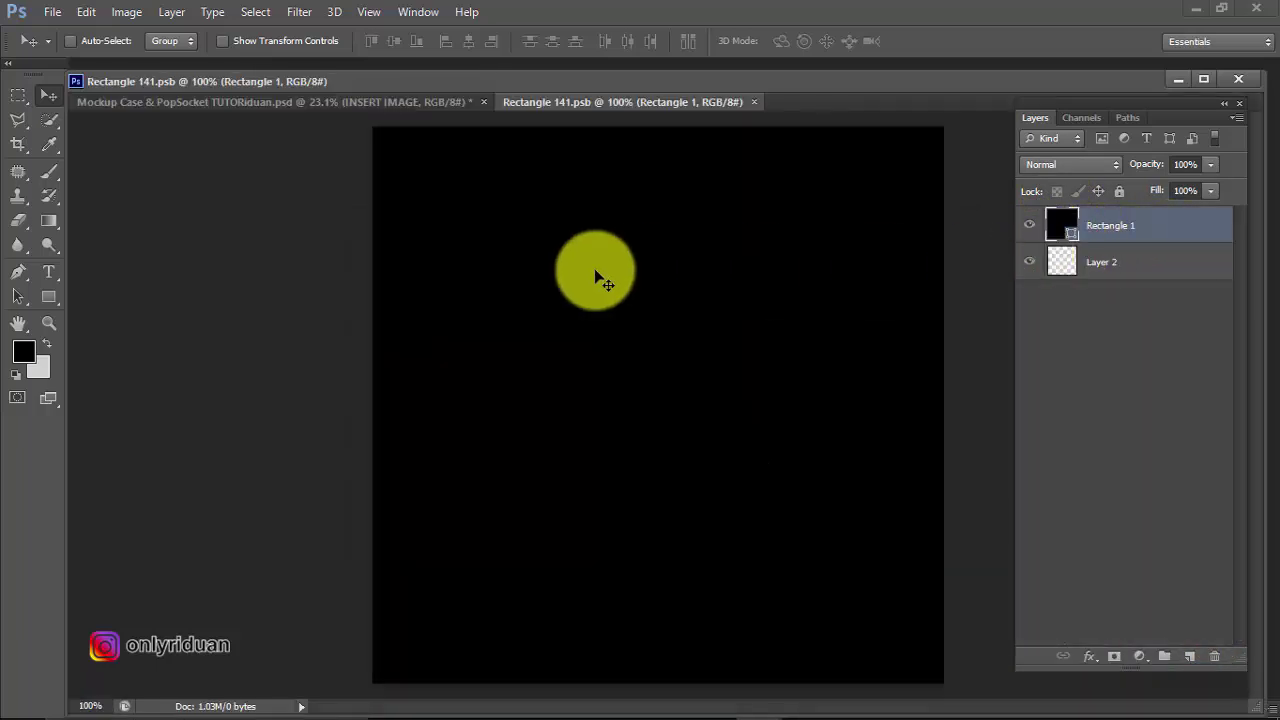
{"action": "left_click", "coordinate": [52, 12]}
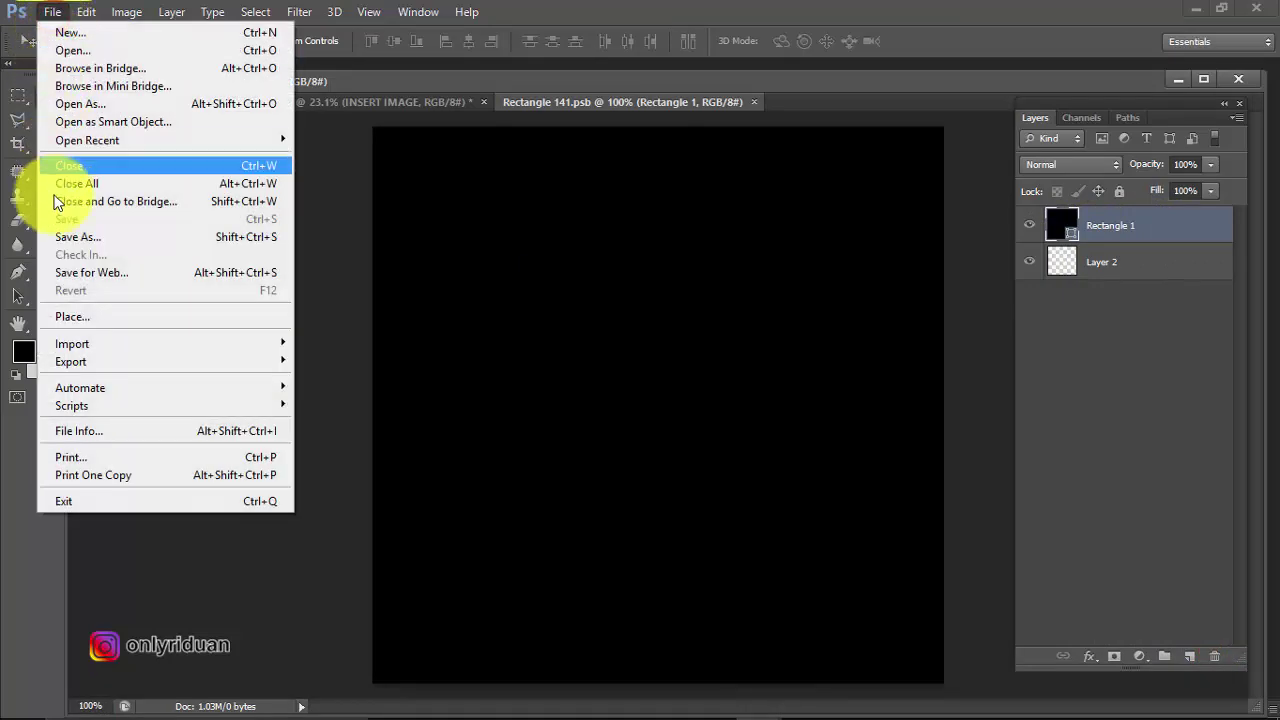
{"action": "left_click", "coordinate": [70, 316]}
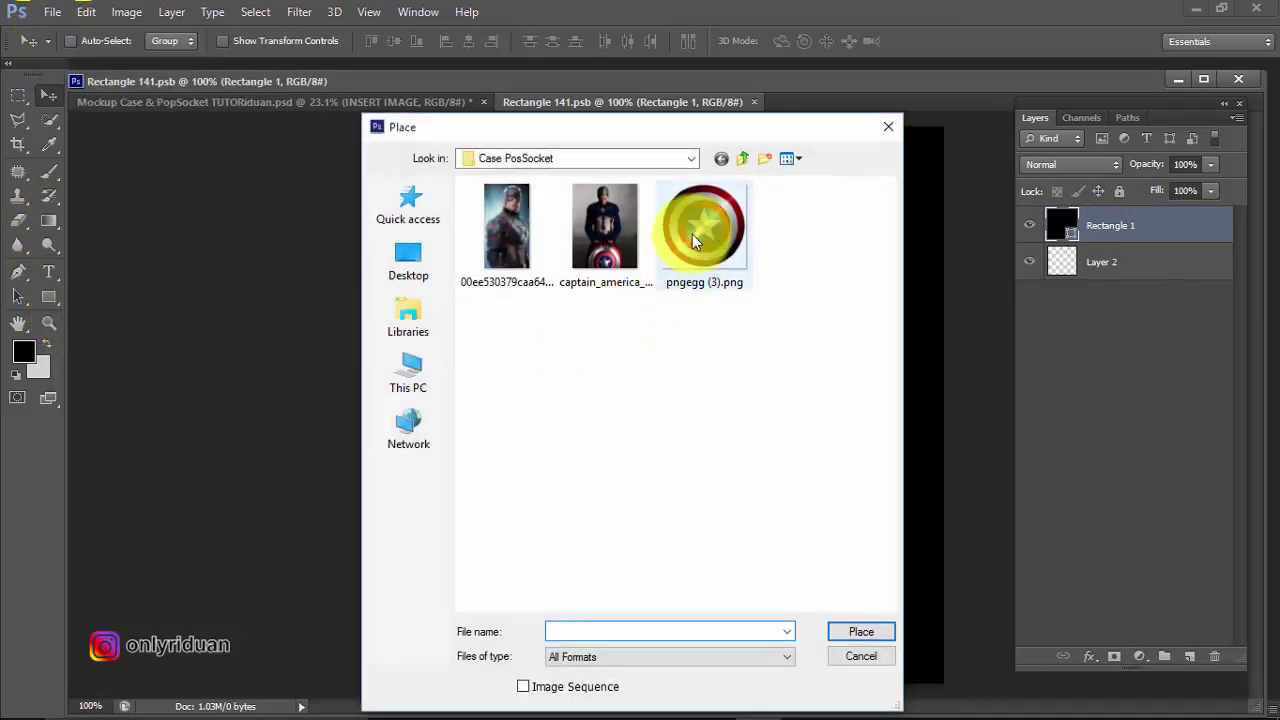
{"action": "left_click", "coordinate": [692, 234]}
{"action": "left_click", "coordinate": [864, 632]}
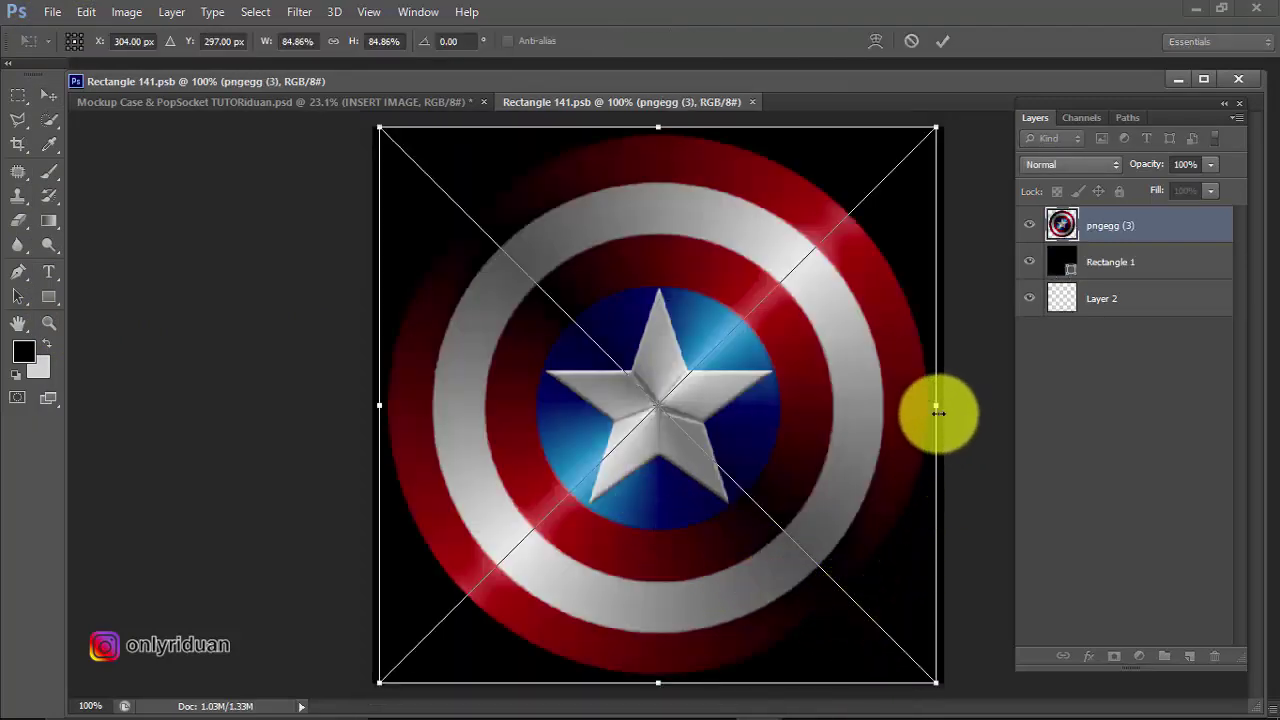
Step: Enlarge the shield proportionally from its centre to 87.14%
{"action": "key", "text": "shift+alt"}
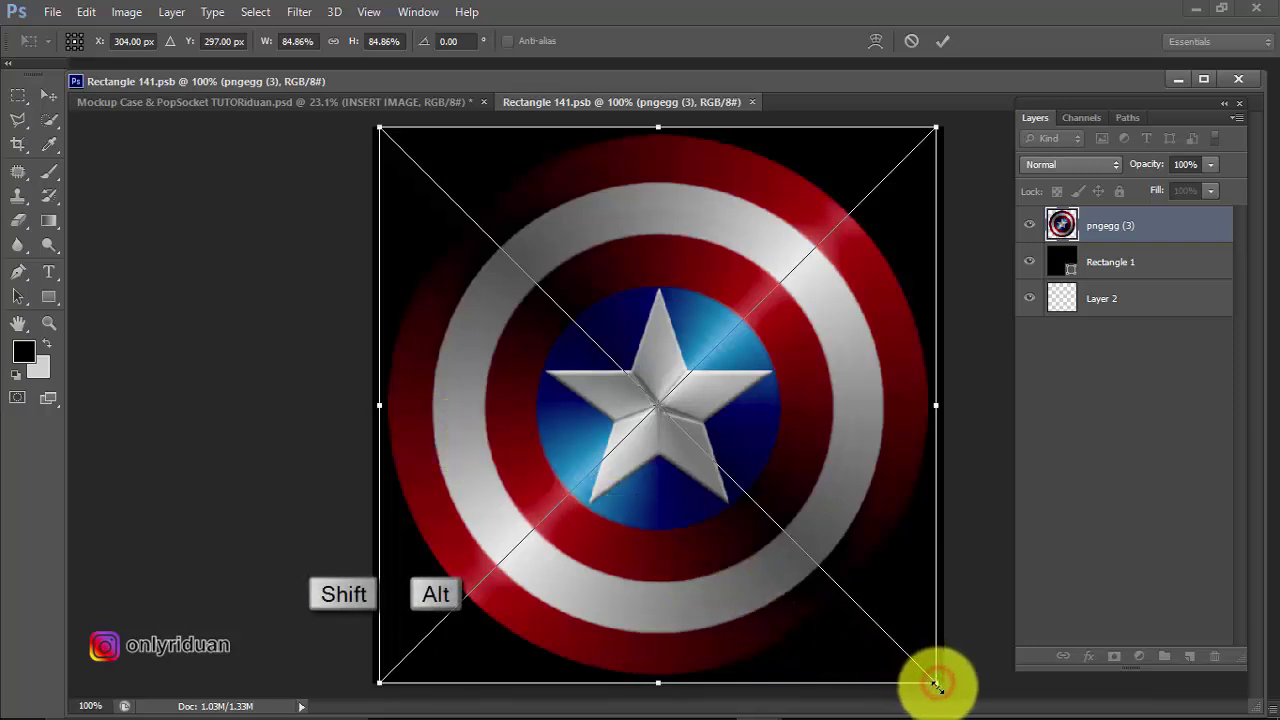
{"action": "left_click_drag", "start_coordinate": [935, 683], "coordinate": [940, 697]}
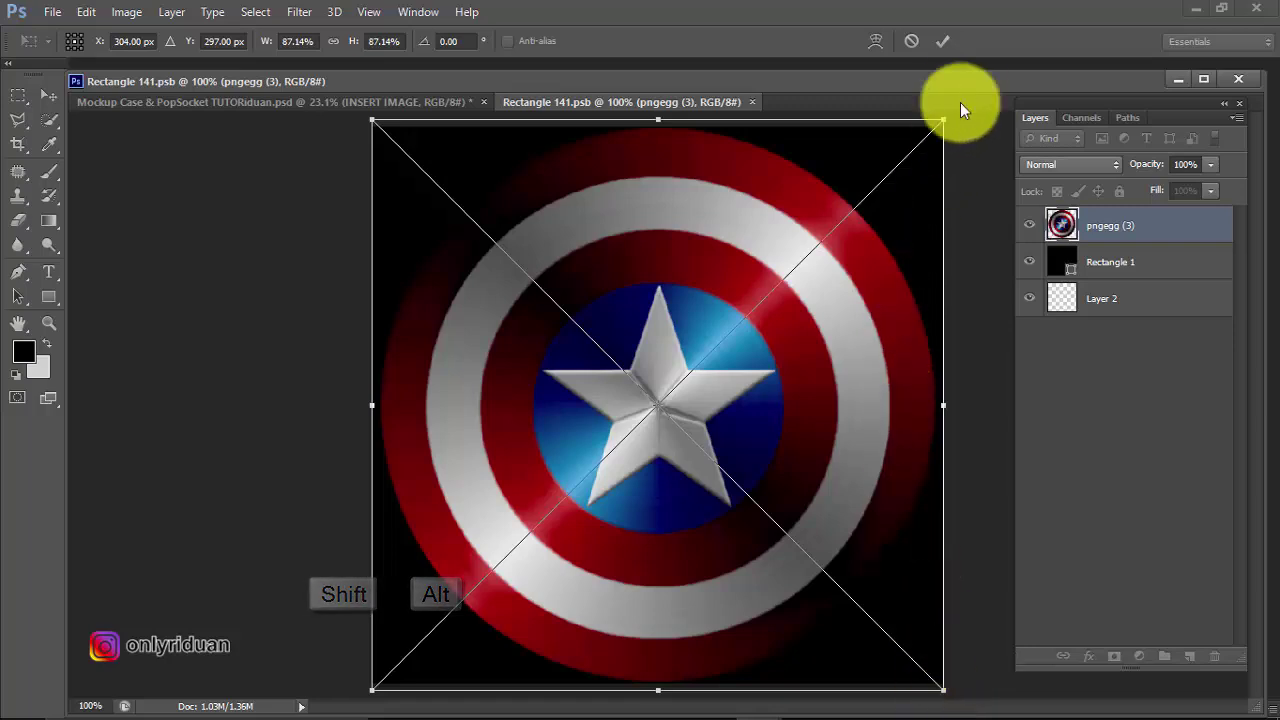
{"action": "left_click", "coordinate": [944, 43]}
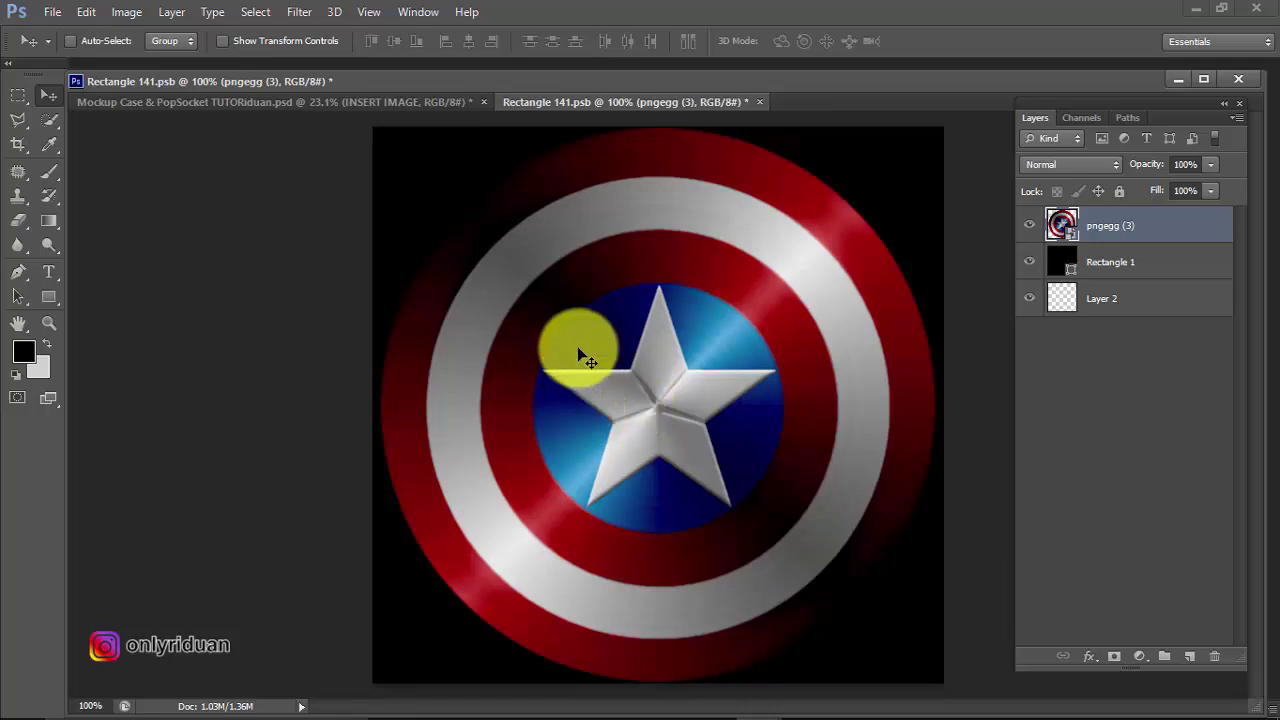
Step: Close Rectangle 141.psb with its changes saved, putting the shield on all four PopSockets
{"action": "left_click", "coordinate": [759, 102]}
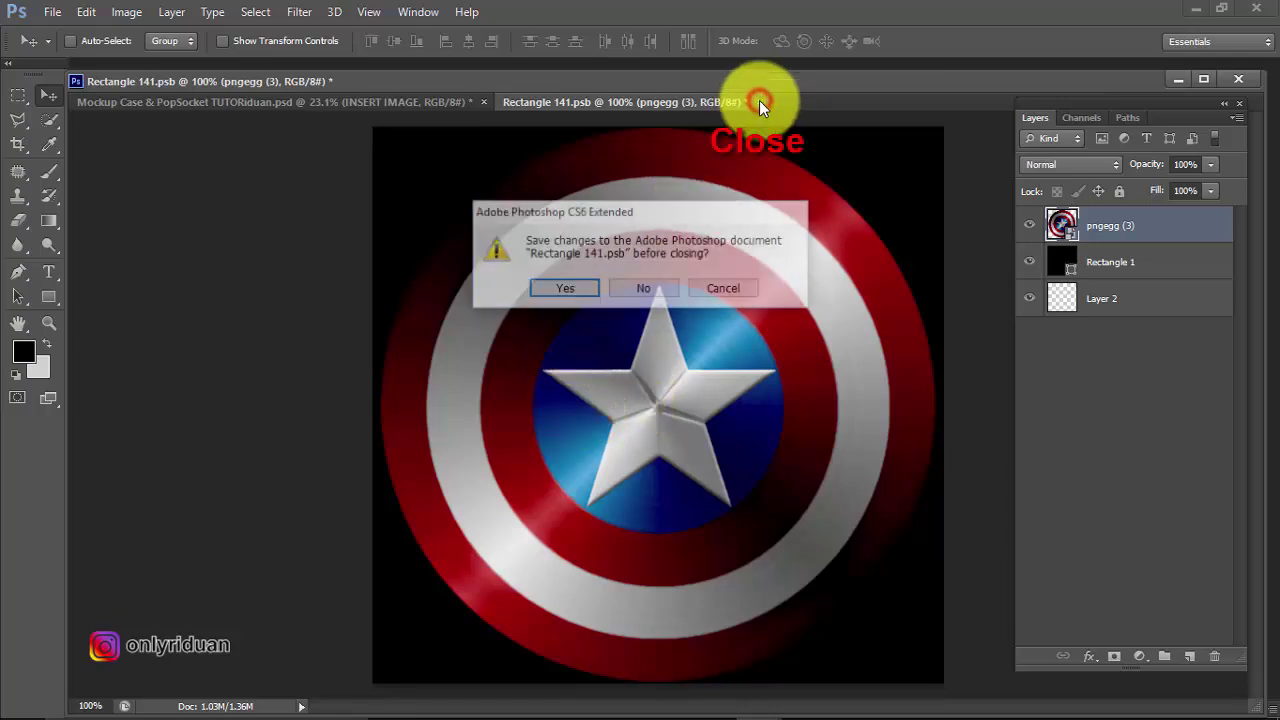
{"action": "left_click", "coordinate": [555, 291]}
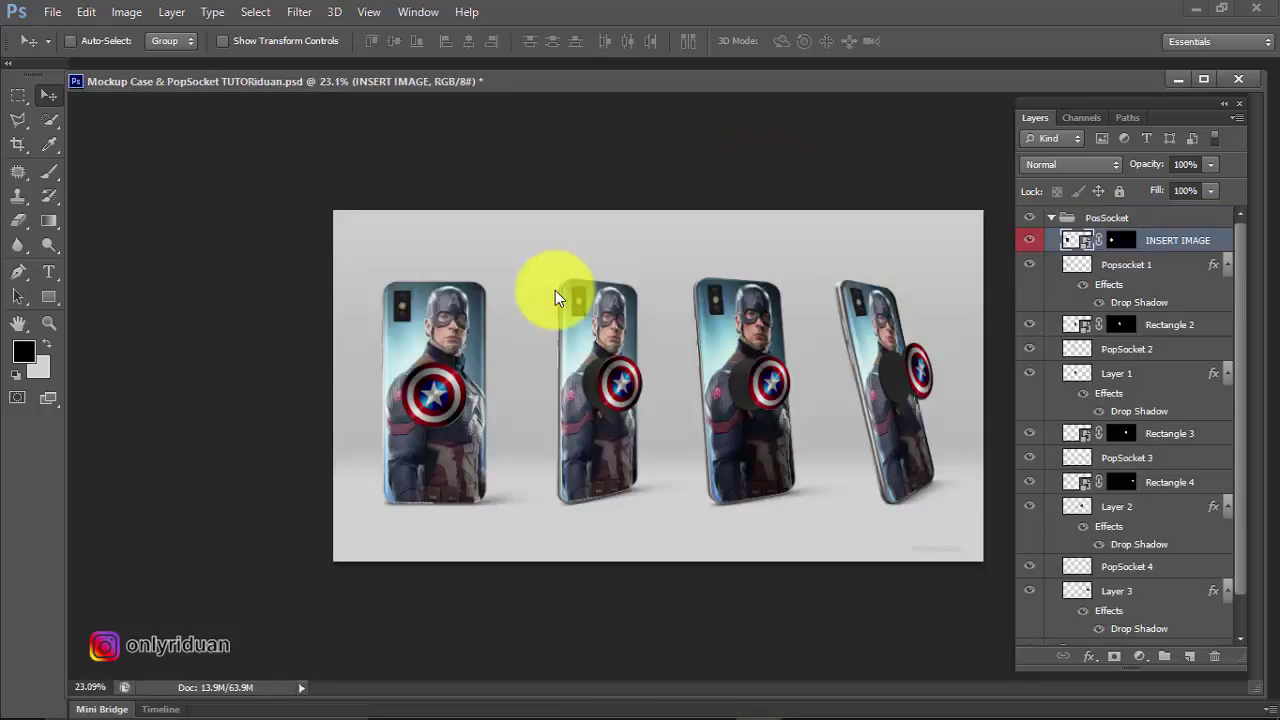